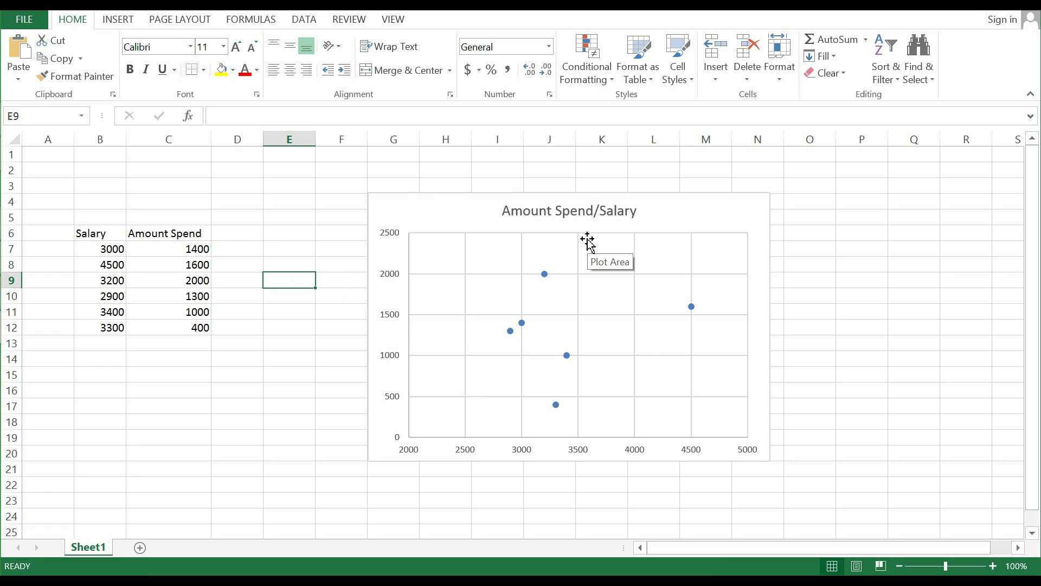
- Switch to the Insert ribbon tab above the Amount Spend/Salary scatter chart
{"action": "left_click", "coordinate": [134, 23]}
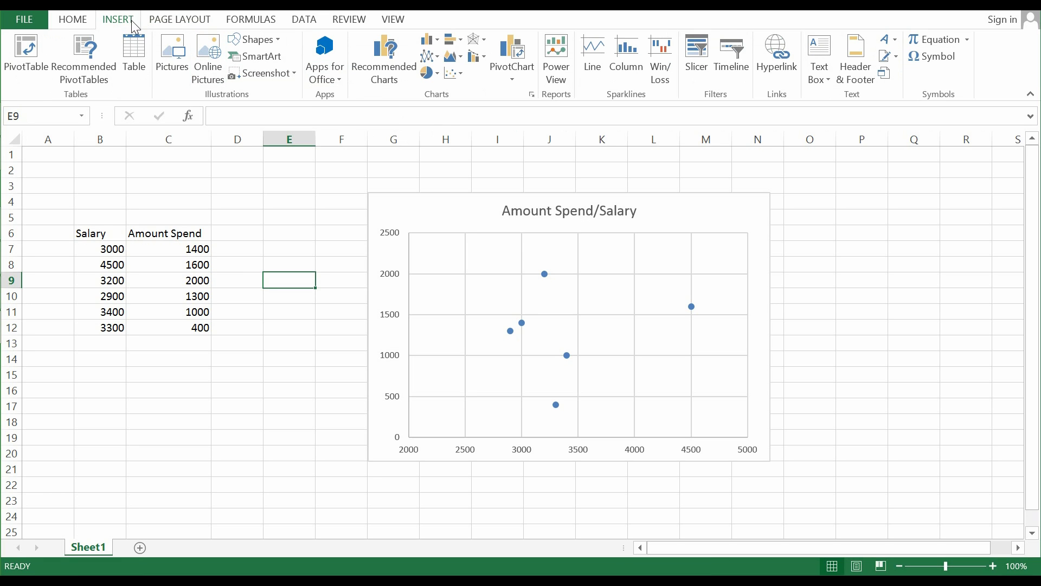
- Draw a straight Line shape from the plot top down to the bottom axis, between salary 2500 and 3000
{"action": "left_click", "coordinate": [269, 37]}
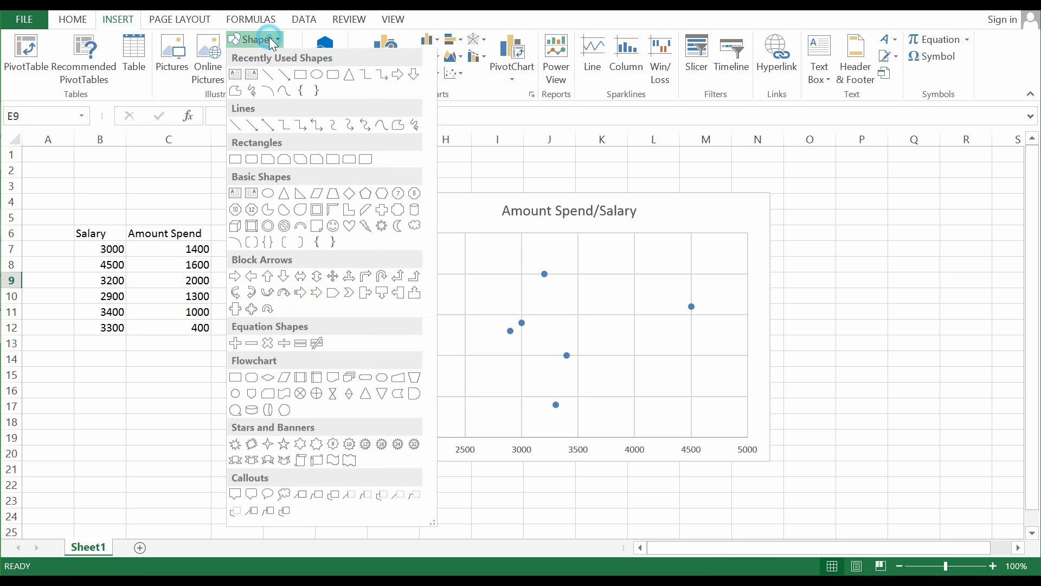
{"action": "left_click", "coordinate": [269, 74]}
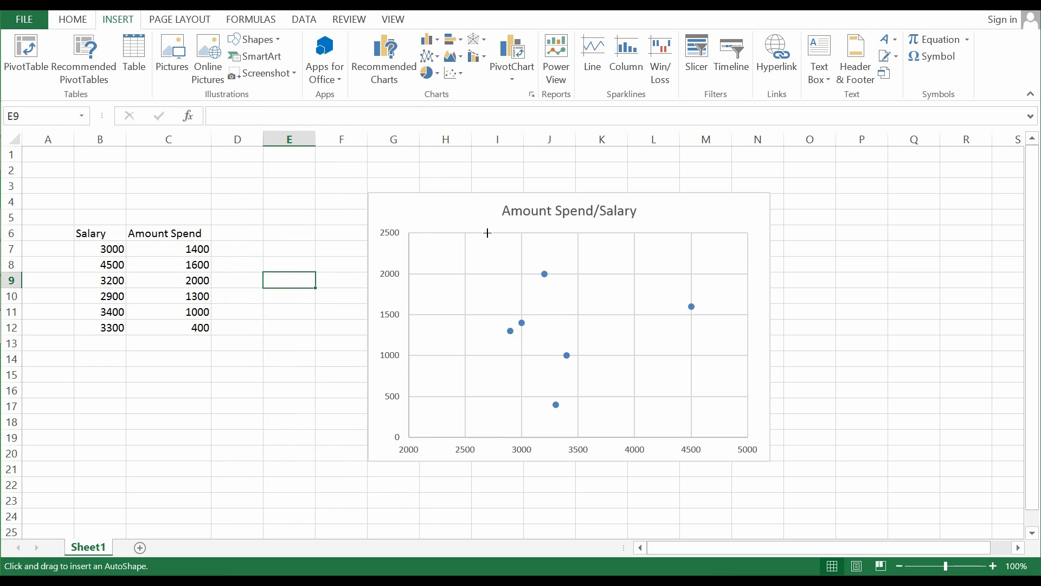
{"action": "left_click_drag", "start_coordinate": [487, 233], "coordinate": [489, 437]}
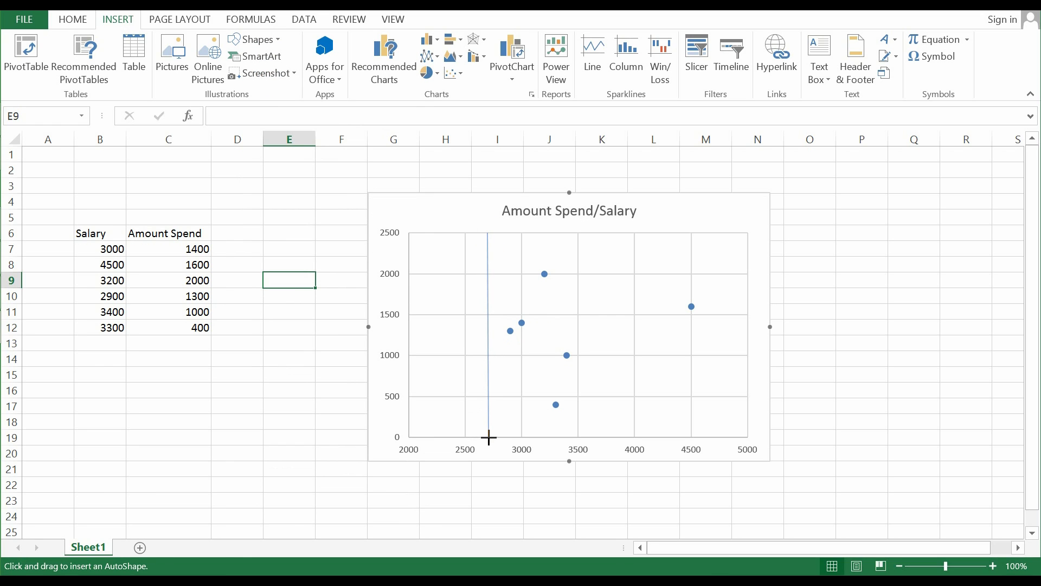
{"action": "left_click_drag", "start_coordinate": [488, 437], "coordinate": [488, 437]}
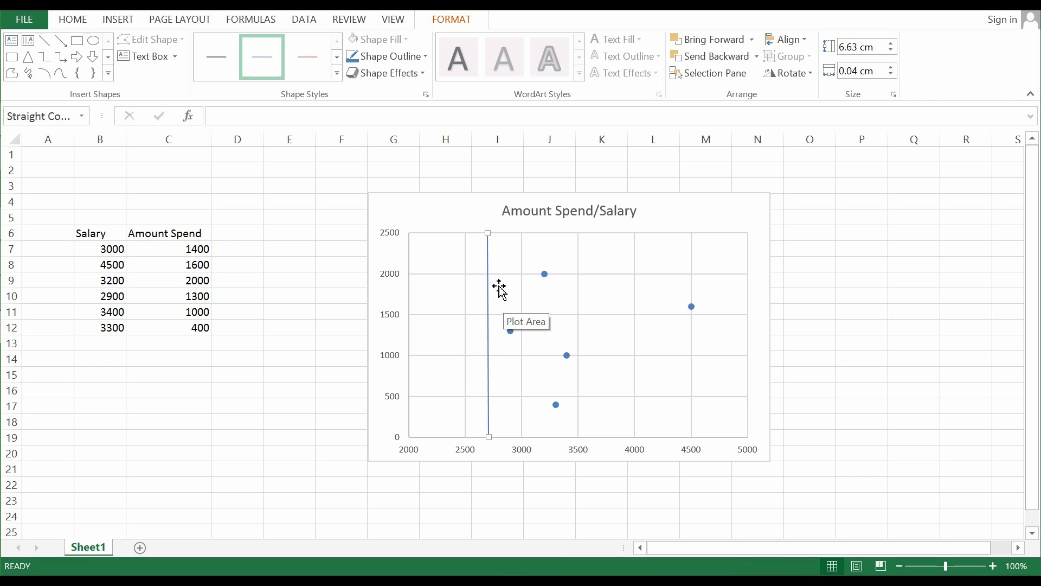
- Delete the drawn line, then enter 'Salary Cut-Off' in E9 and 3250 in E10
{"action": "key", "text": "Delete"}
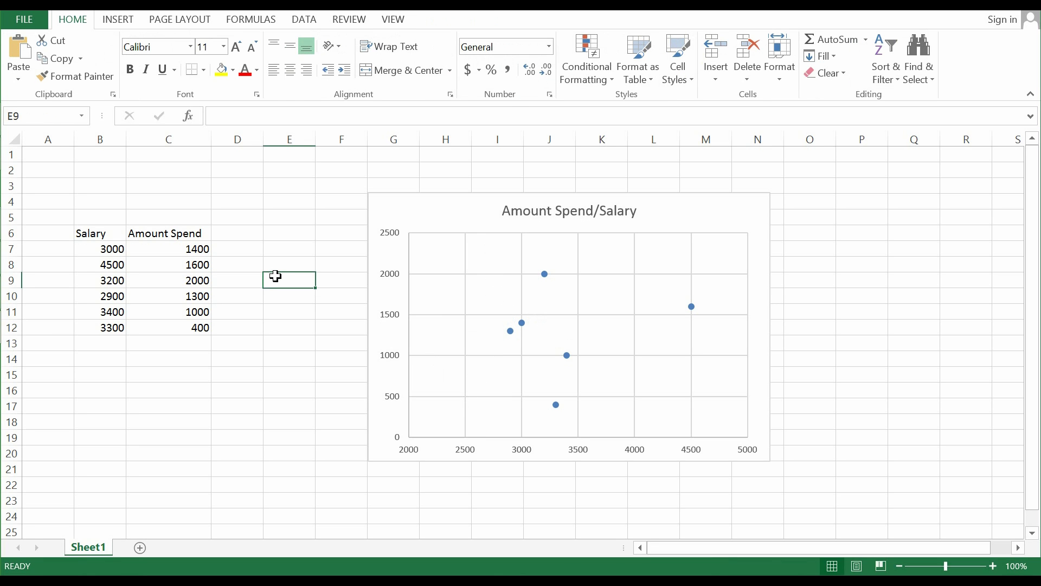
{"action": "type", "text": "Salary Cut-Off"}
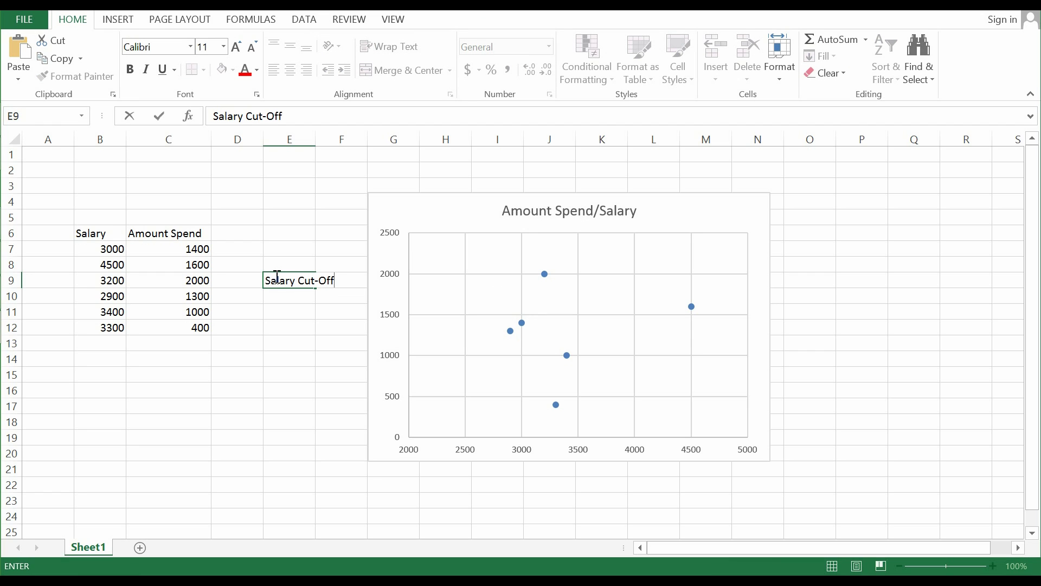
{"action": "key", "text": "Return"}
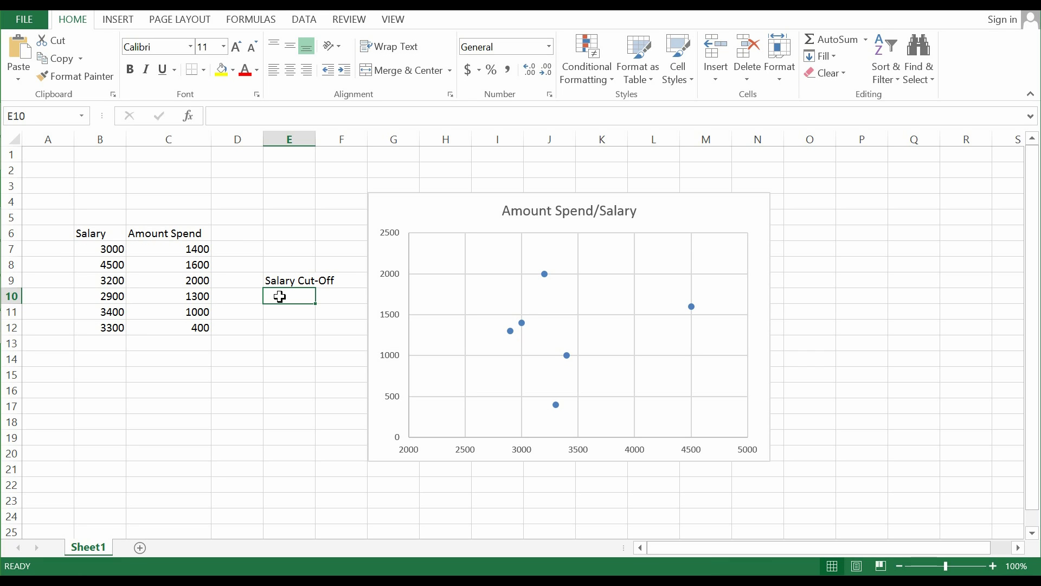
{"action": "type", "text": "3250"}
{"action": "left_click", "coordinate": [301, 343]}
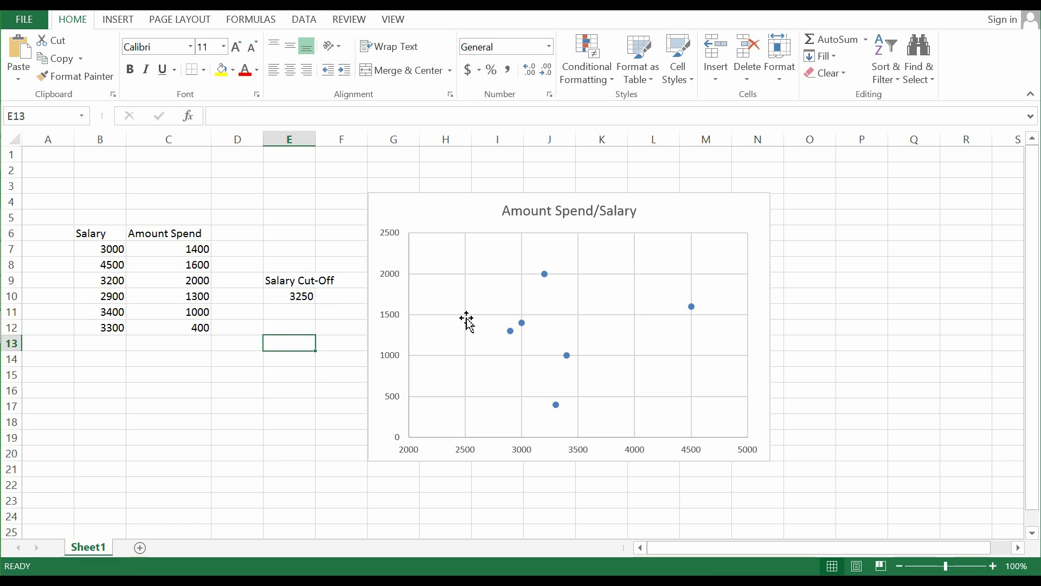
- Try adding a chart series with E10 as X values in Select Data, then cancel both dialogs
{"action": "right_click", "coordinate": [524, 326]}
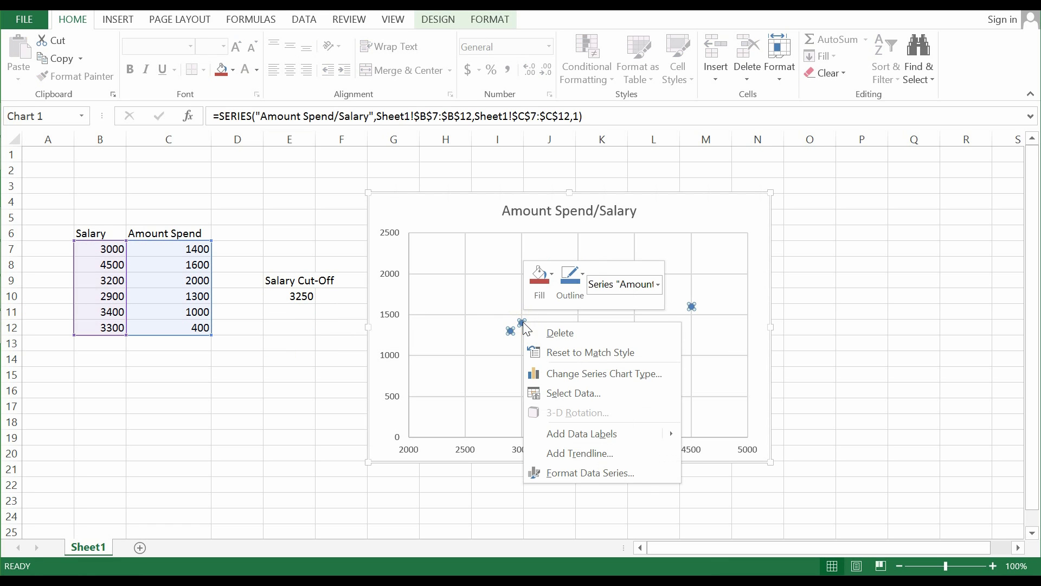
{"action": "left_click", "coordinate": [571, 391]}
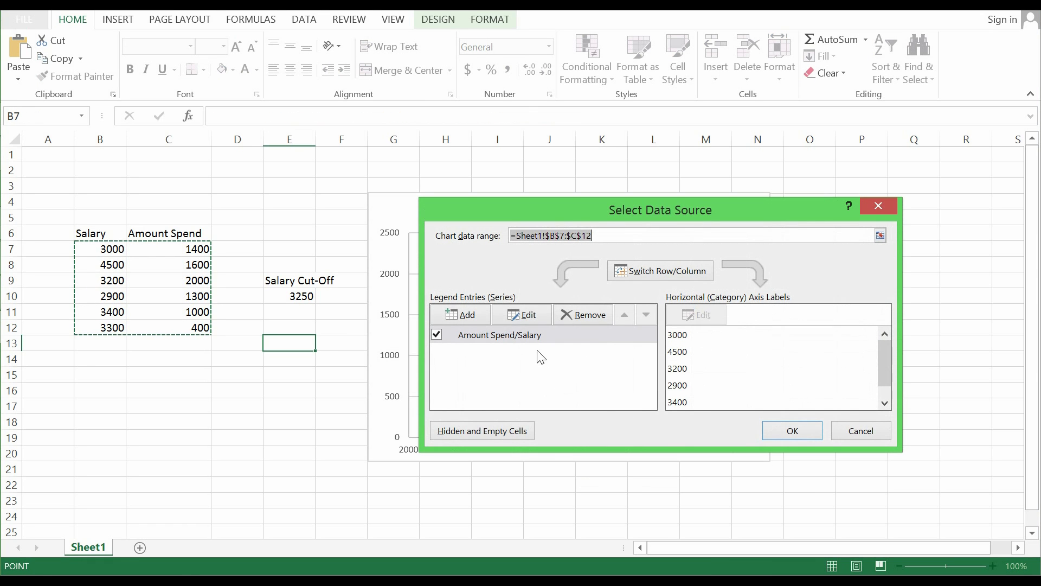
{"action": "left_click_drag", "start_coordinate": [564, 210], "coordinate": [552, 56]}
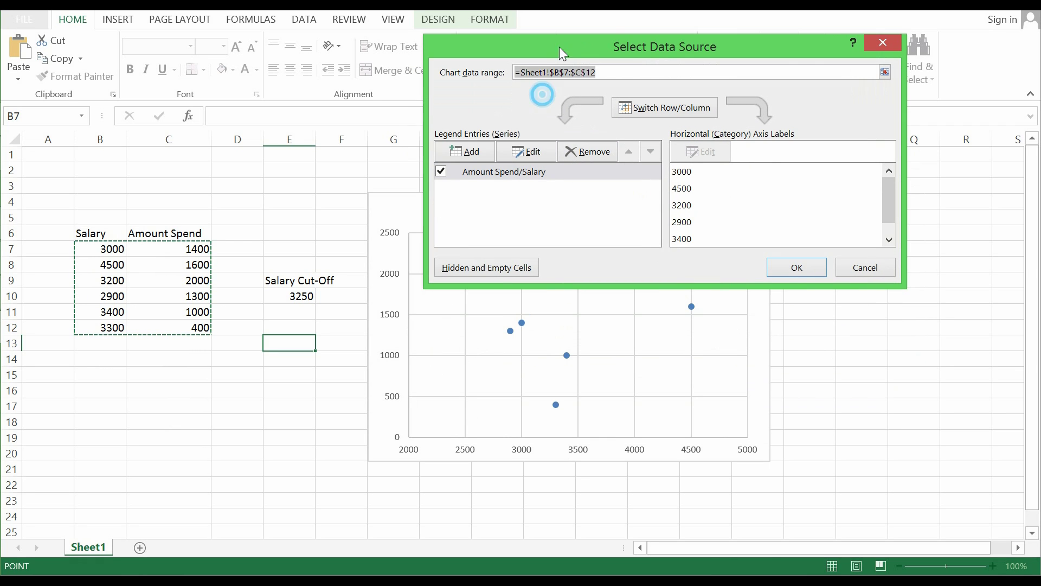
{"action": "left_click", "coordinate": [467, 153]}
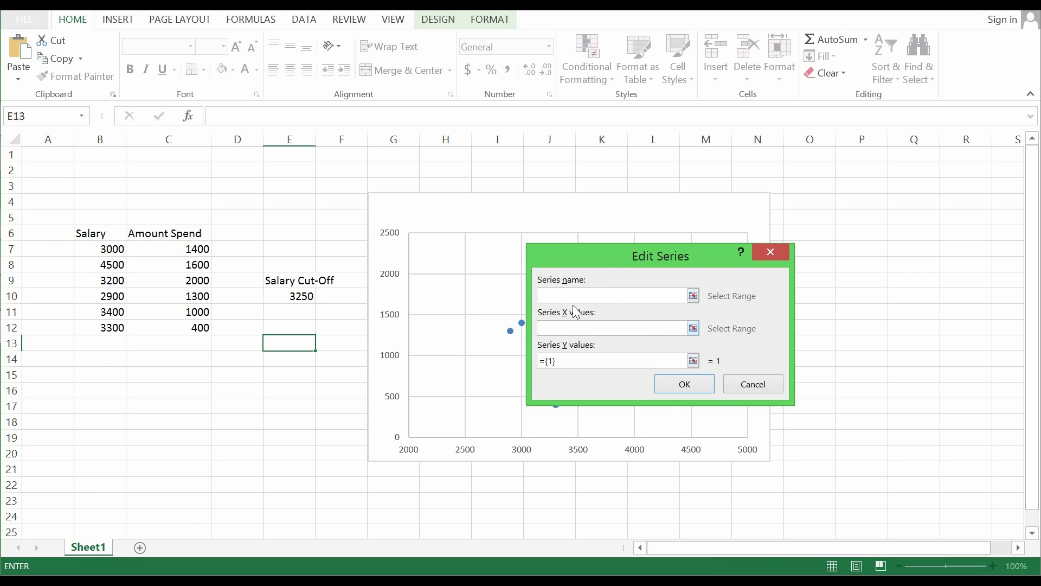
{"action": "left_click_drag", "start_coordinate": [594, 264], "coordinate": [578, 149]}
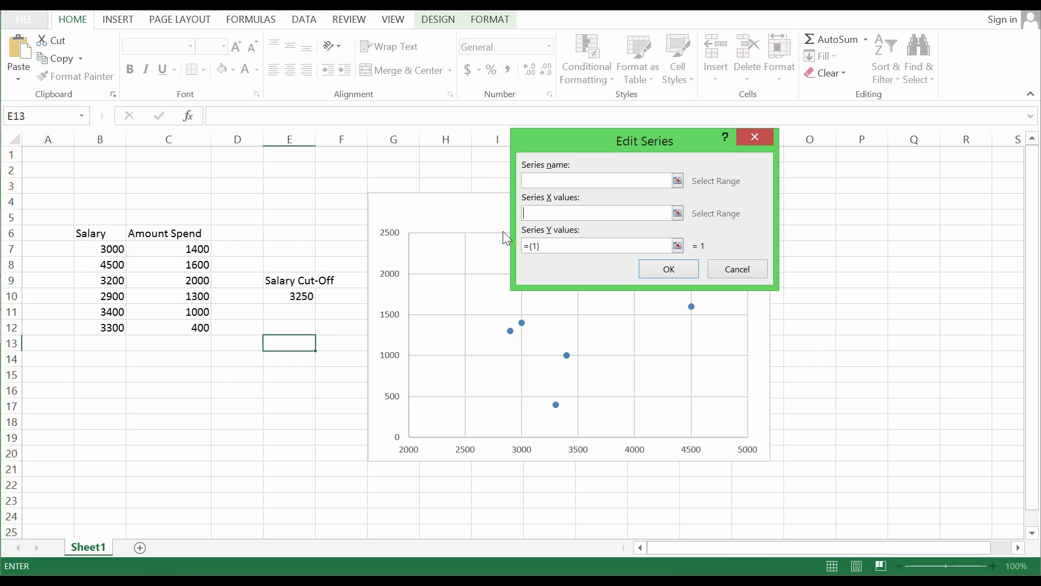
{"action": "left_click", "coordinate": [306, 297]}
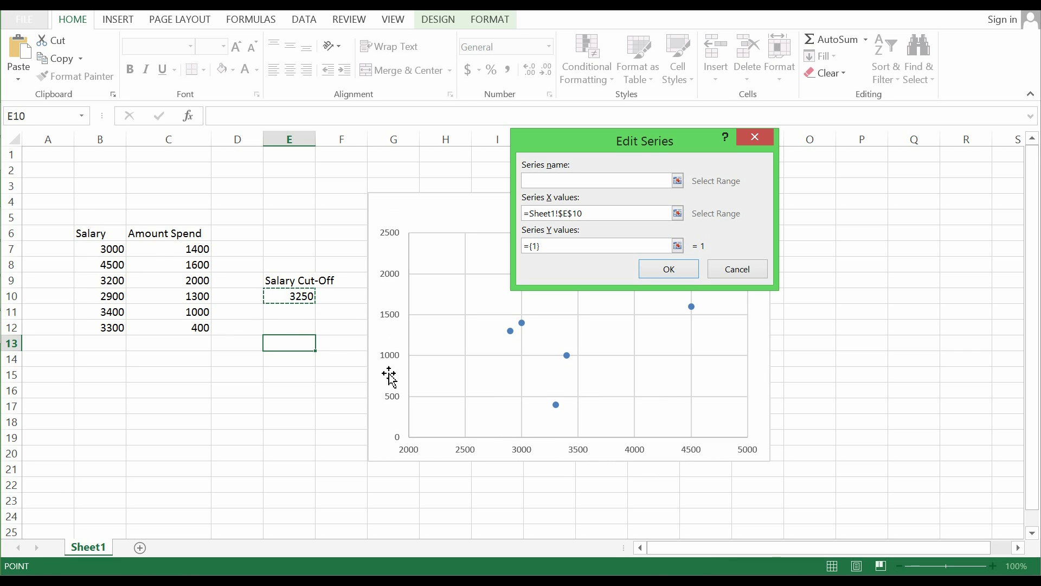
{"action": "left_click", "coordinate": [162, 220]}
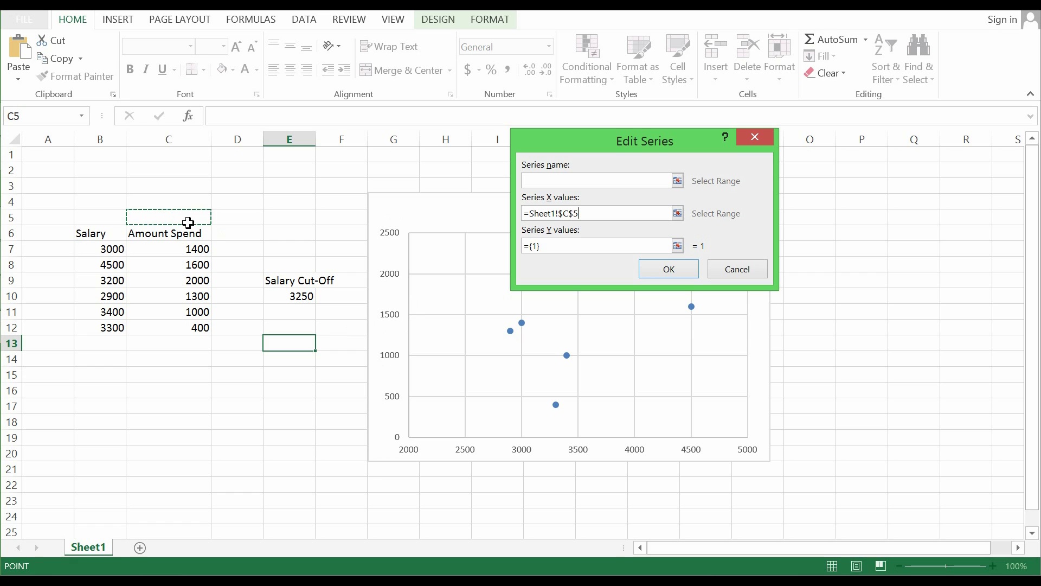
{"action": "left_click", "coordinate": [596, 212]}
{"action": "left_click_drag", "start_coordinate": [596, 212], "coordinate": [423, 212]}
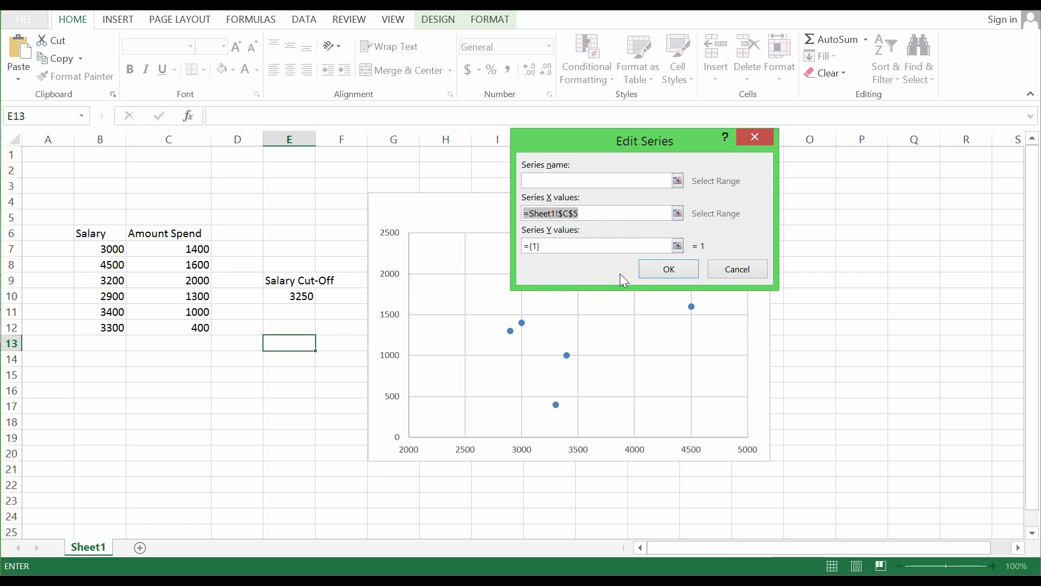
{"action": "key", "text": "BackSpace"}
{"action": "left_click", "coordinate": [738, 268]}
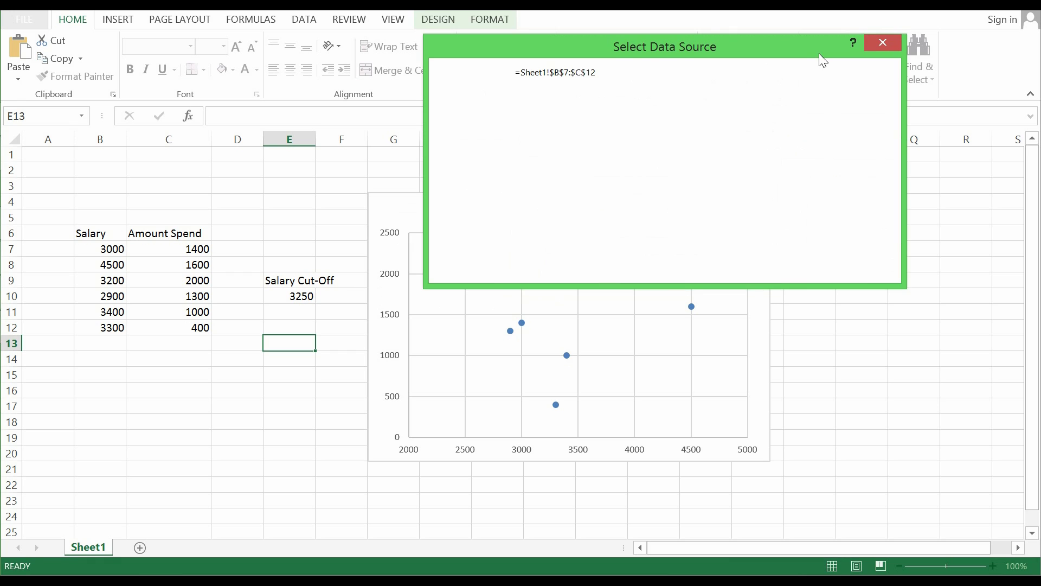
{"action": "left_click", "coordinate": [877, 43]}
- Label C5 'y-axis' and B5 'x-axis' above the data columns
{"action": "left_click", "coordinate": [196, 219]}
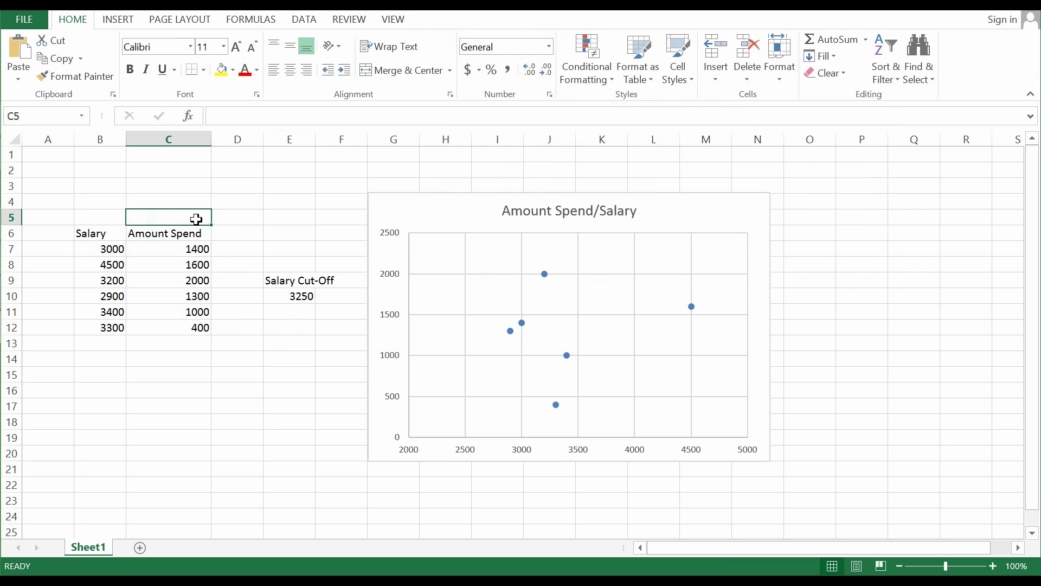
{"action": "type", "text": "y-axis"}
{"action": "key", "text": "Left"}
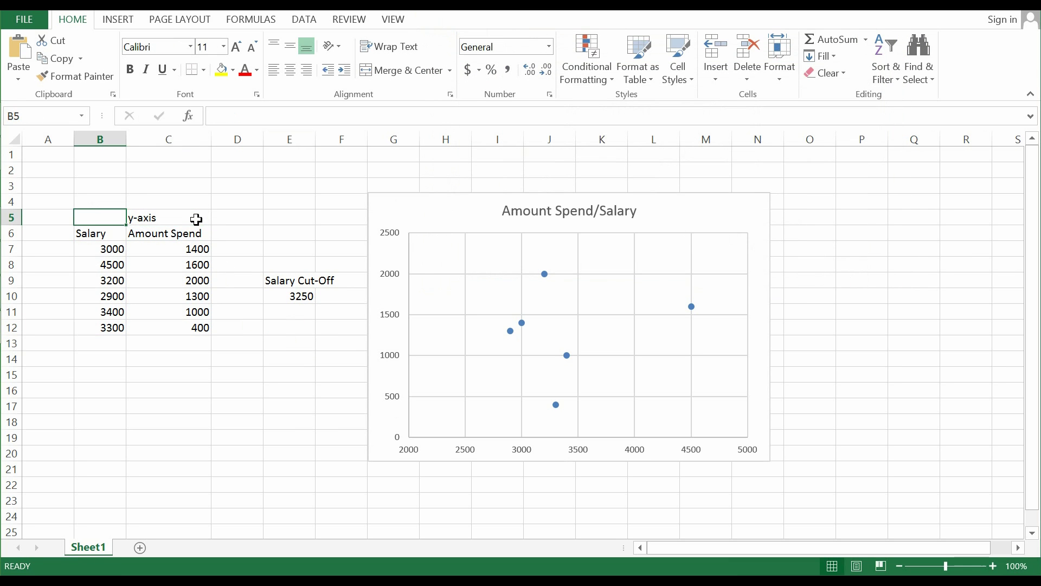
{"action": "type", "text": "x-axis"}
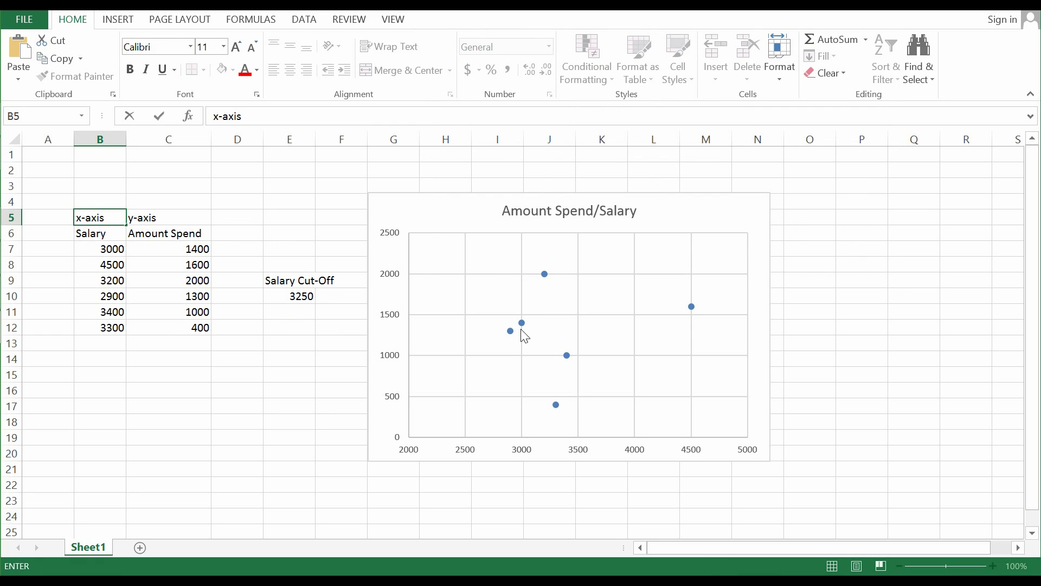
{"action": "left_click", "coordinate": [524, 323]}
- Add a new chart series with X values =Sheet1!$E$10 and Y value 1250
{"action": "right_click", "coordinate": [525, 323]}
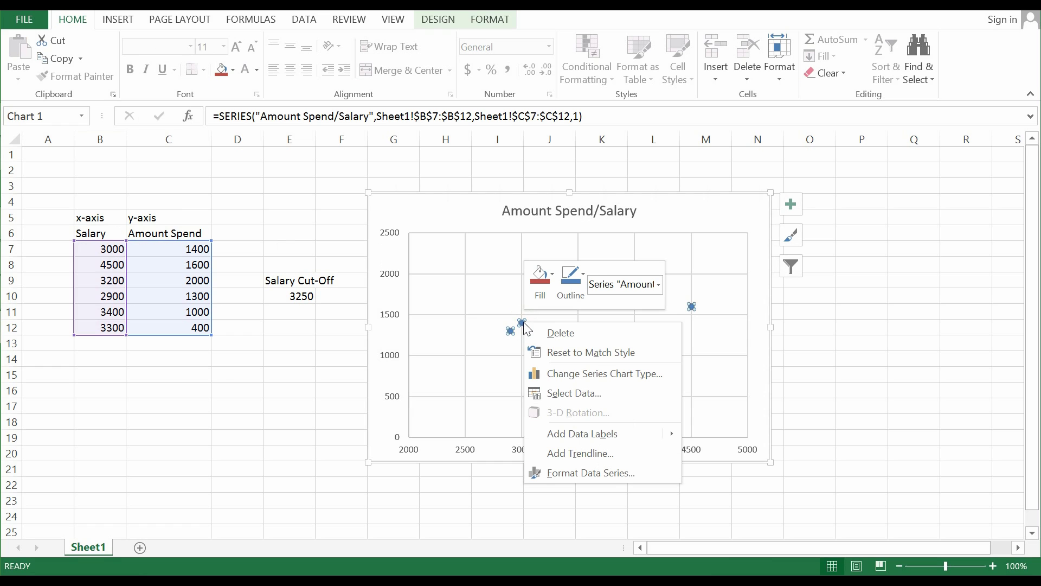
{"action": "left_click", "coordinate": [595, 394]}
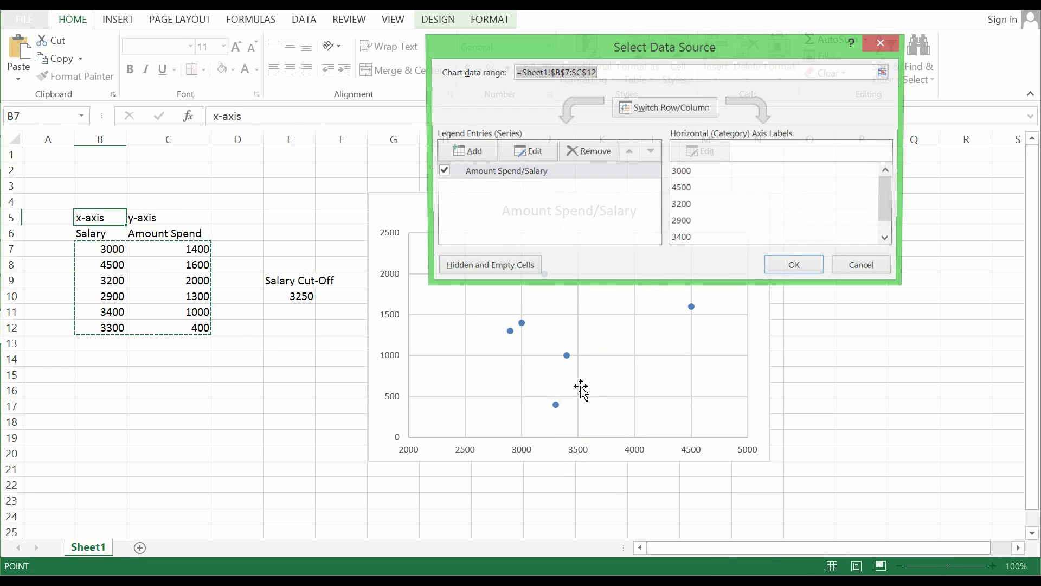
{"action": "left_click", "coordinate": [476, 155]}
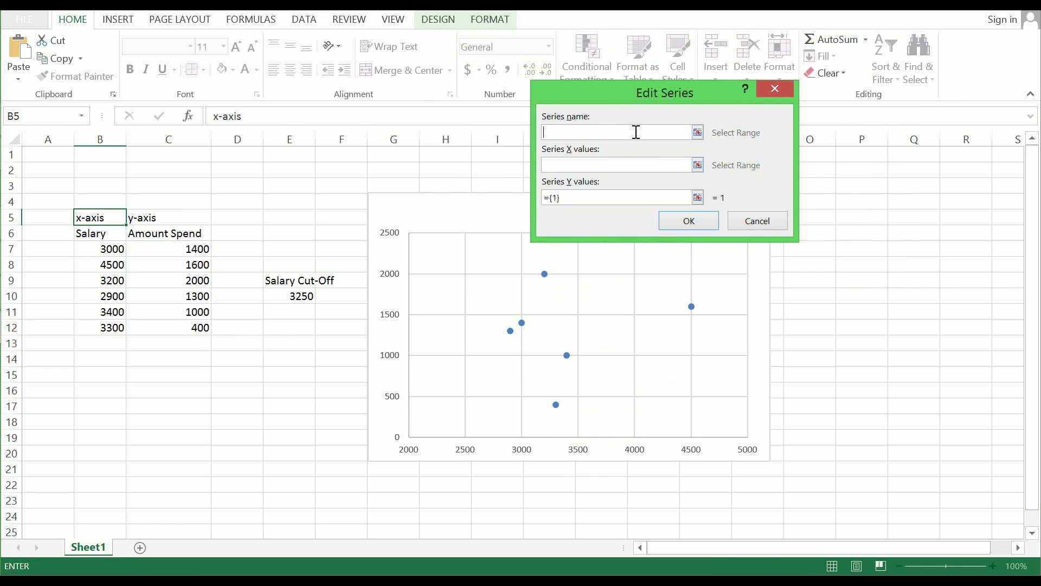
{"action": "mouse_move", "coordinate": [664, 93]}
{"action": "left_mouse_down"}
{"action": "mouse_move", "coordinate": [682, 239]}
{"action": "mouse_move", "coordinate": [642, 196]}
{"action": "left_mouse_up"}
{"action": "left_click", "coordinate": [595, 306]}
{"action": "left_click", "coordinate": [601, 247]}
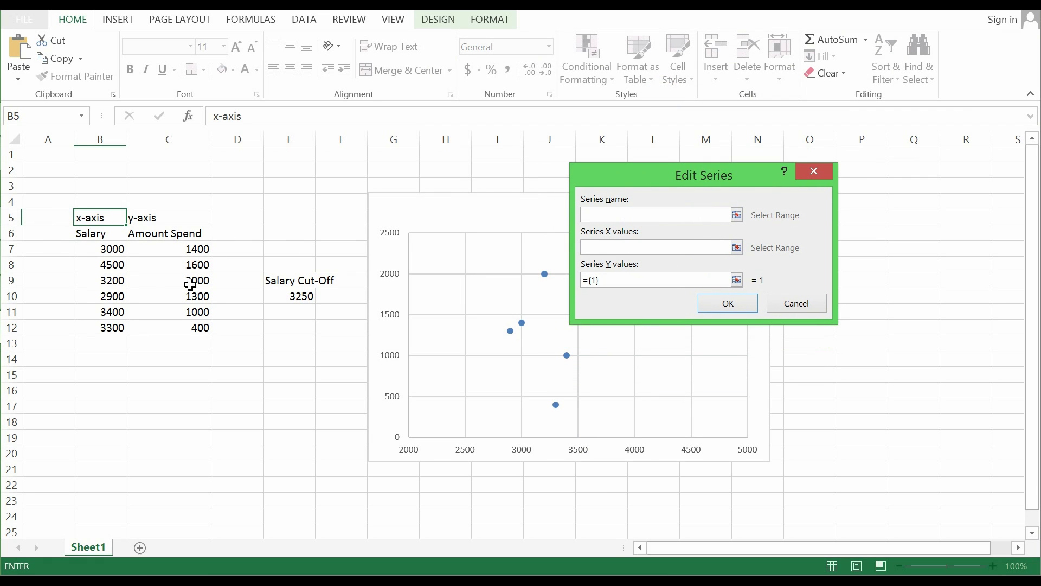
{"action": "left_click", "coordinate": [289, 297]}
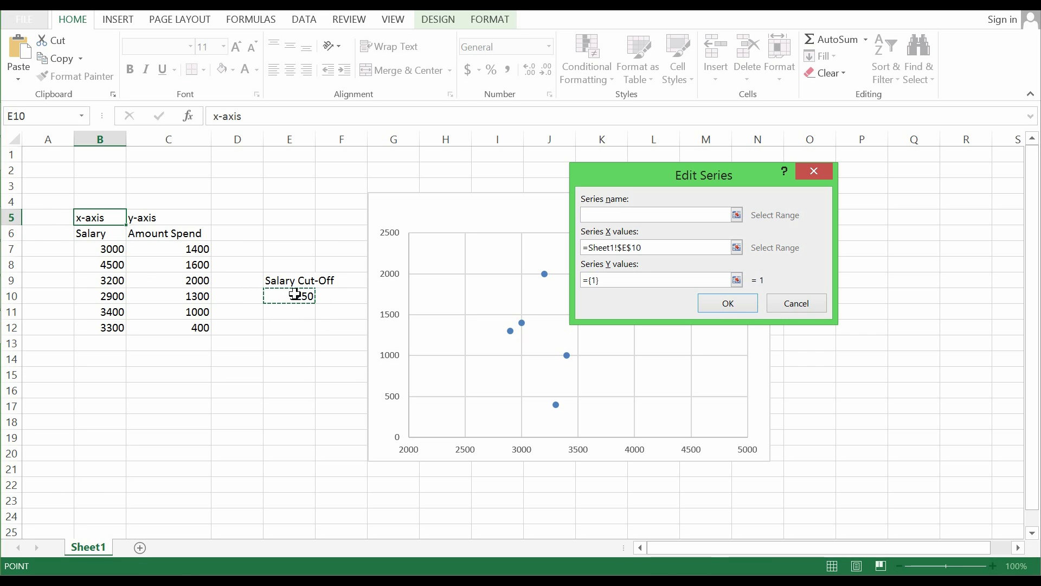
{"action": "left_click", "coordinate": [631, 279]}
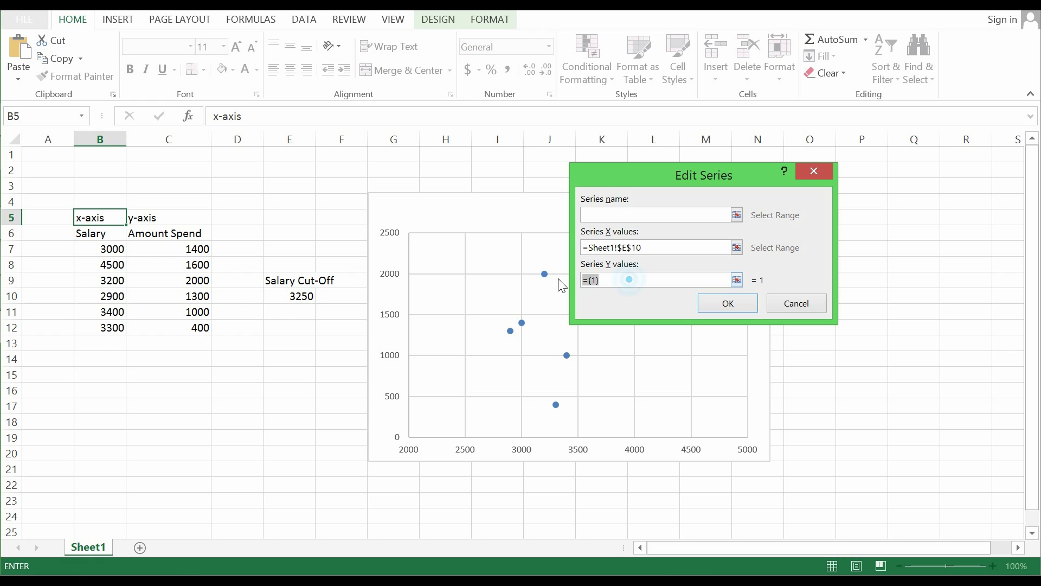
{"action": "key", "text": "BackSpace"}
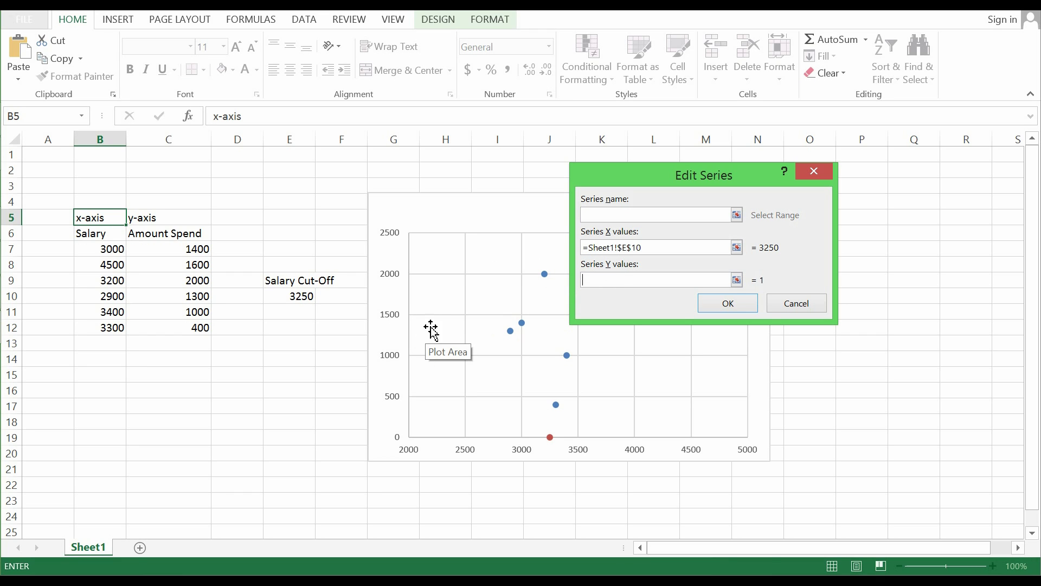
{"action": "left_click", "coordinate": [613, 281]}
{"action": "type", "text": "1250"}
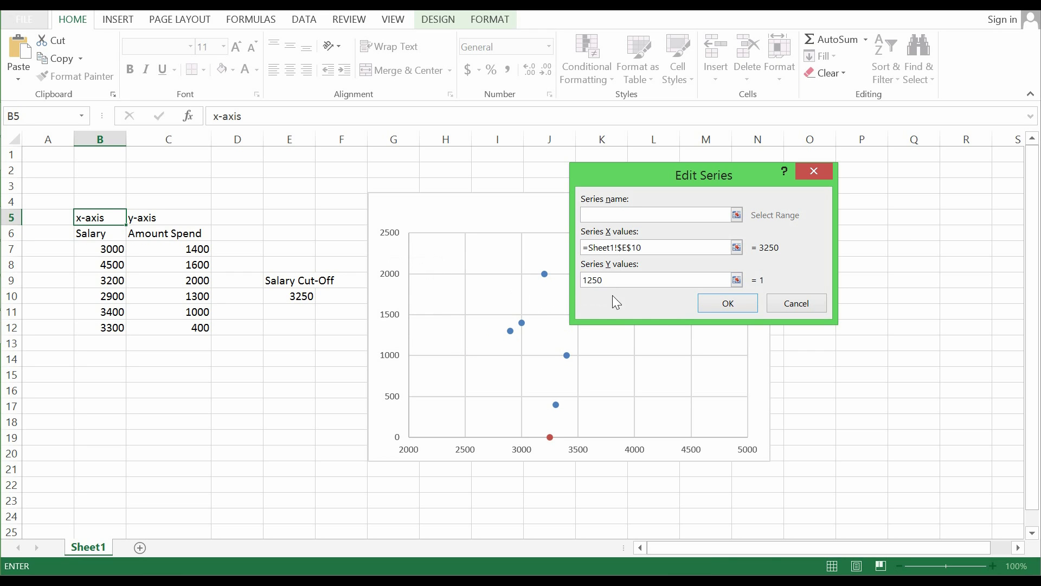
{"action": "left_click", "coordinate": [727, 306]}
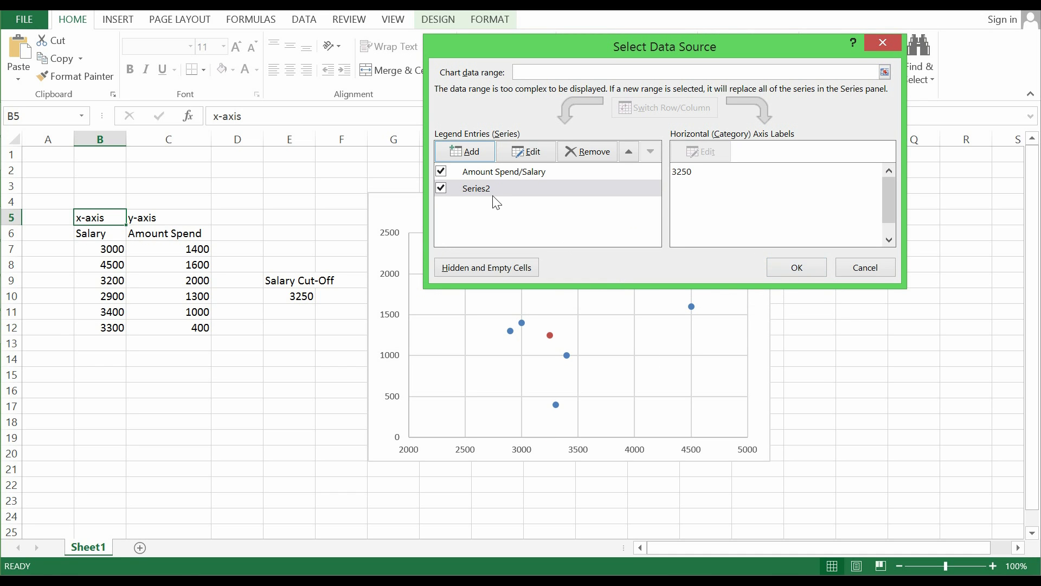
- Confirm the new series, then add error bars to the red point via More Error Bars Options
{"action": "left_click", "coordinate": [779, 269]}
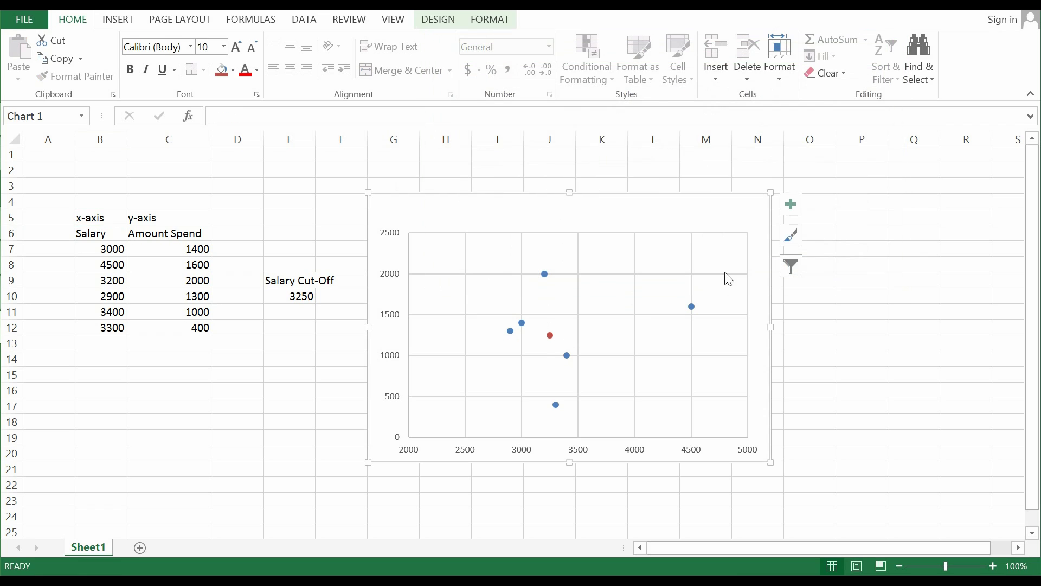
{"action": "left_click", "coordinate": [552, 333]}
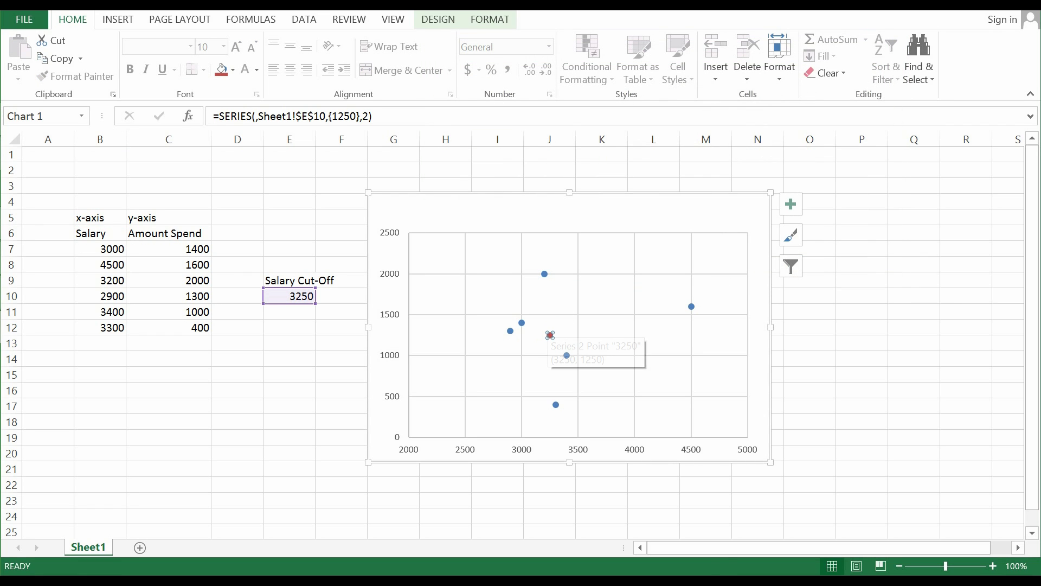
{"action": "left_click", "coordinate": [491, 21]}
{"action": "left_click", "coordinate": [438, 20]}
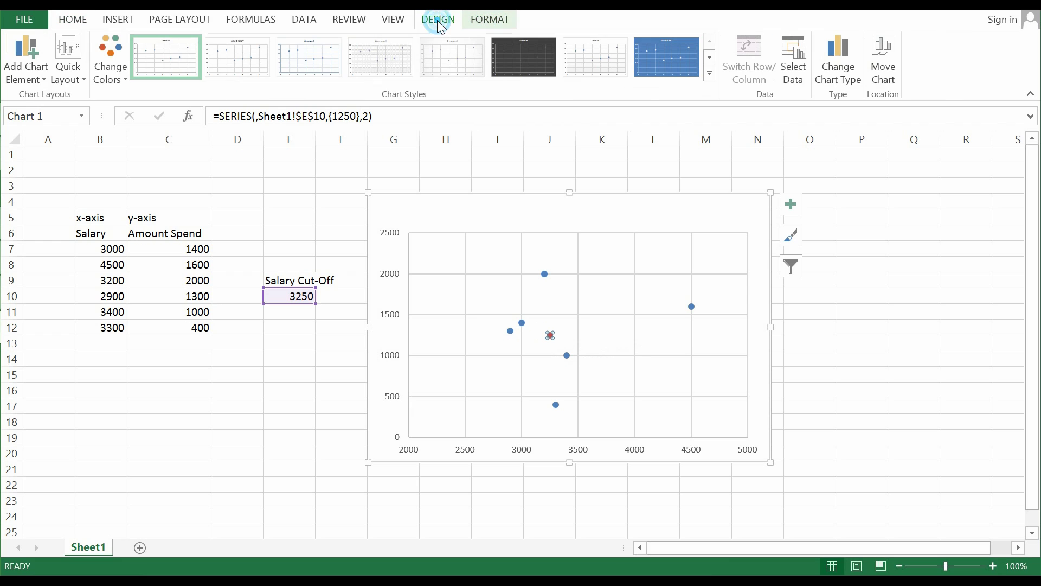
{"action": "left_click", "coordinate": [42, 78]}
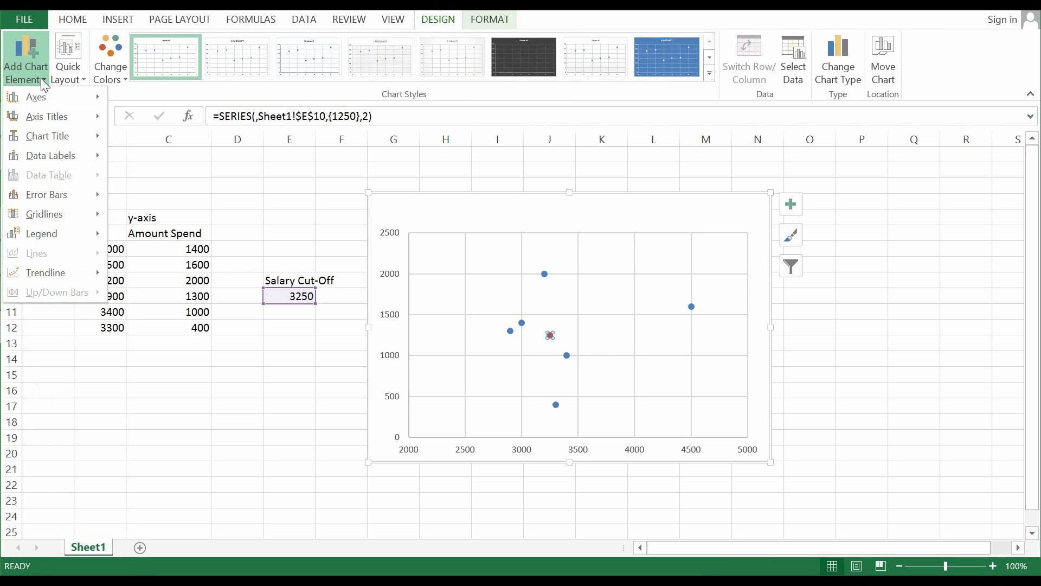
{"action": "left_click", "coordinate": [58, 193]}
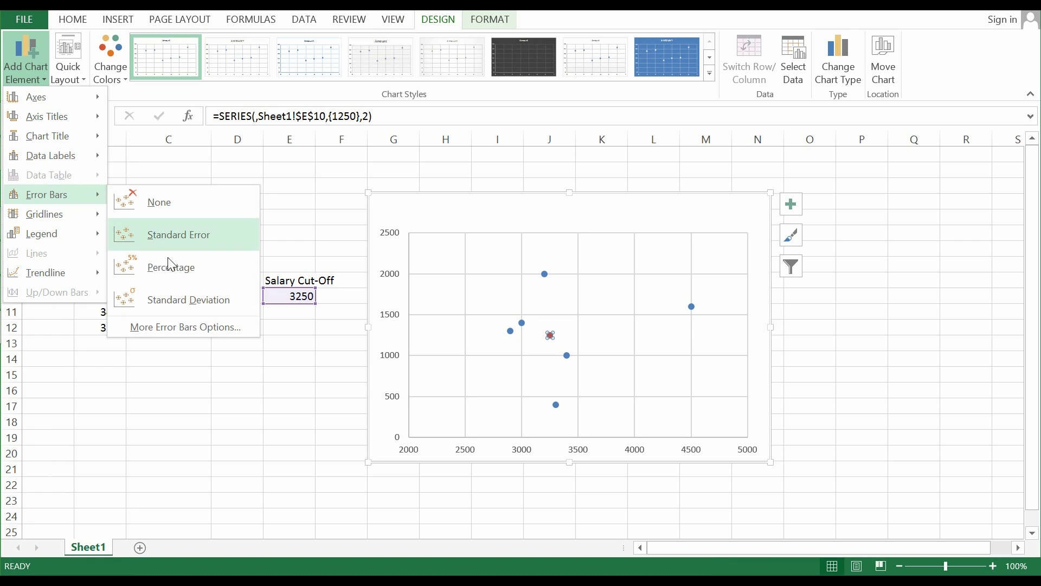
{"action": "left_click", "coordinate": [174, 326]}
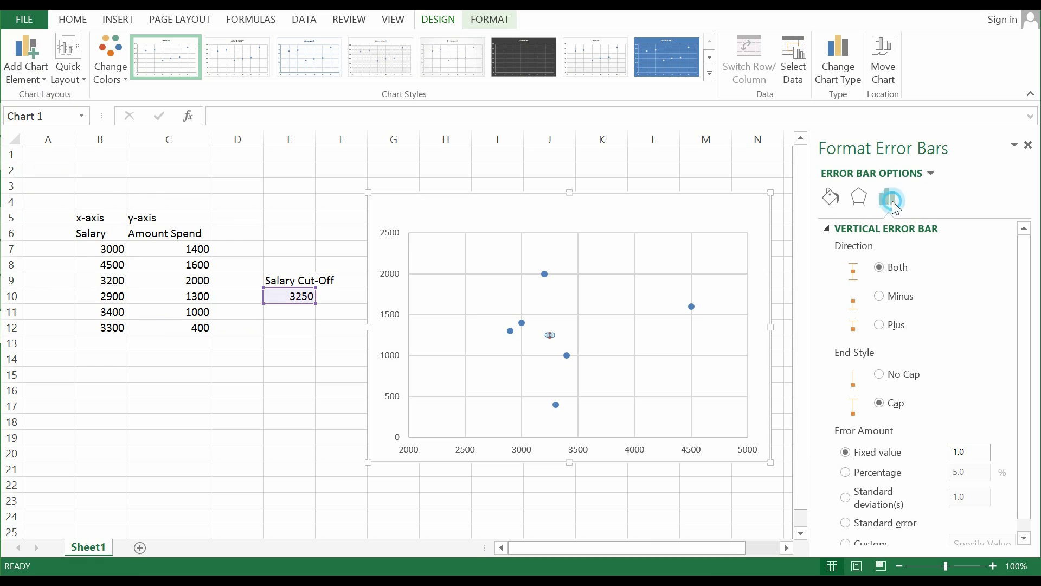
- Set the vertical error bar amount to Percentage 100%
{"action": "left_click", "coordinate": [875, 475]}
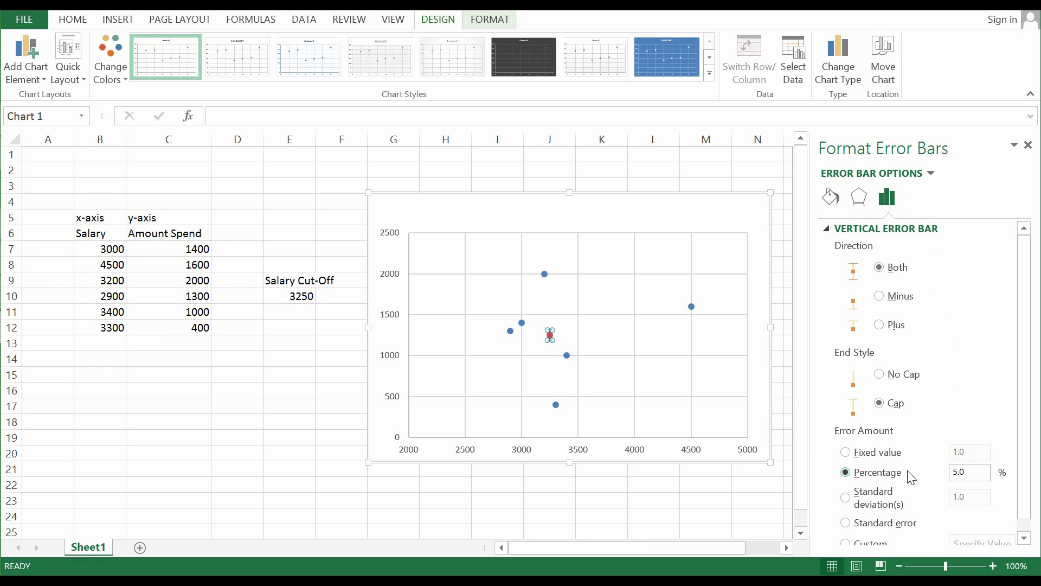
{"action": "left_click_drag", "start_coordinate": [971, 478], "coordinate": [915, 473]}
{"action": "type", "text": "100"}
{"action": "key", "text": "Return"}
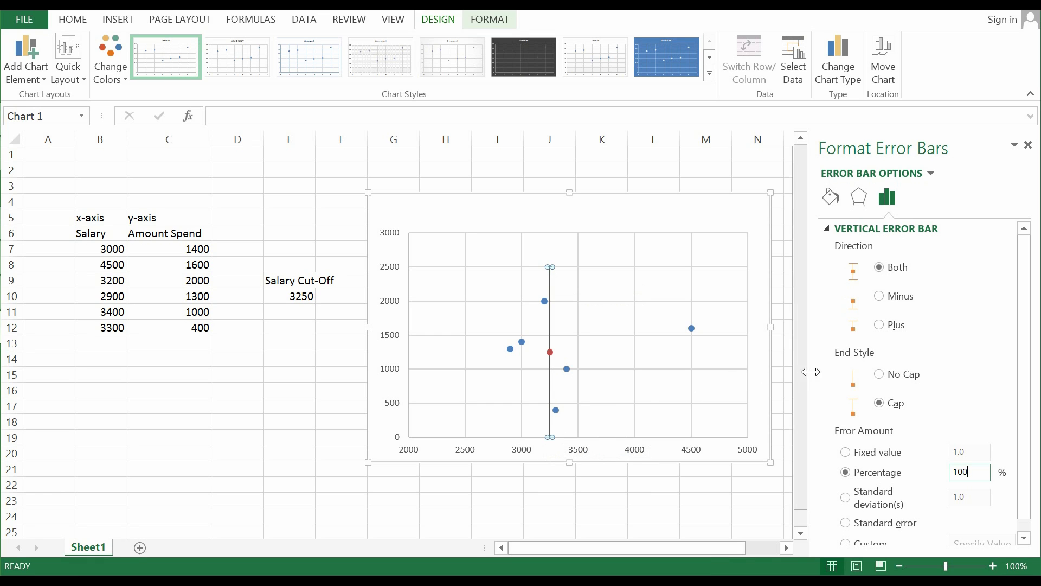
- Set the vertical error bar's End Style to No Cap
{"action": "left_click", "coordinate": [570, 285]}
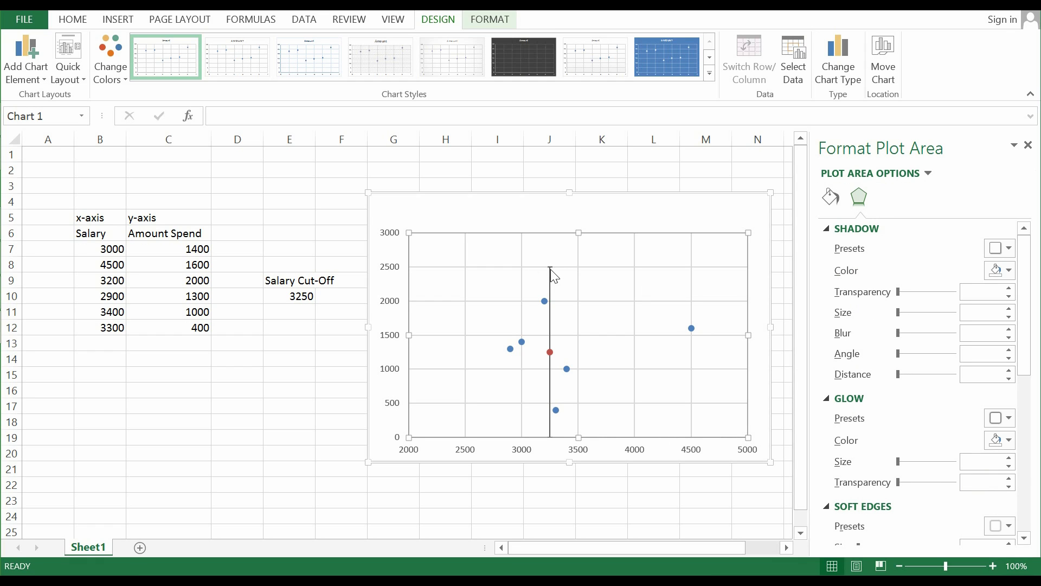
{"action": "left_click", "coordinate": [551, 284]}
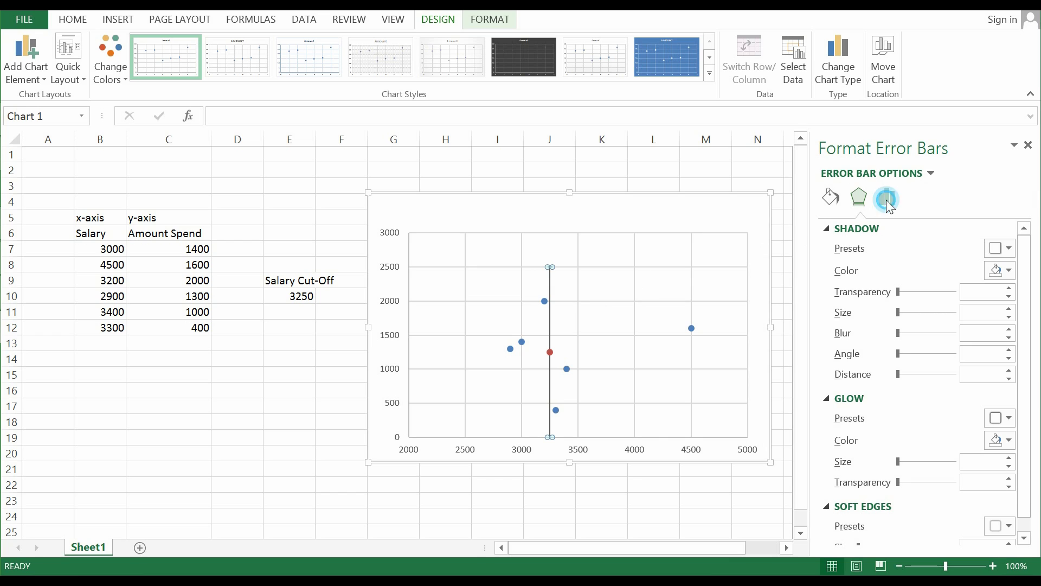
{"action": "left_click", "coordinate": [887, 197]}
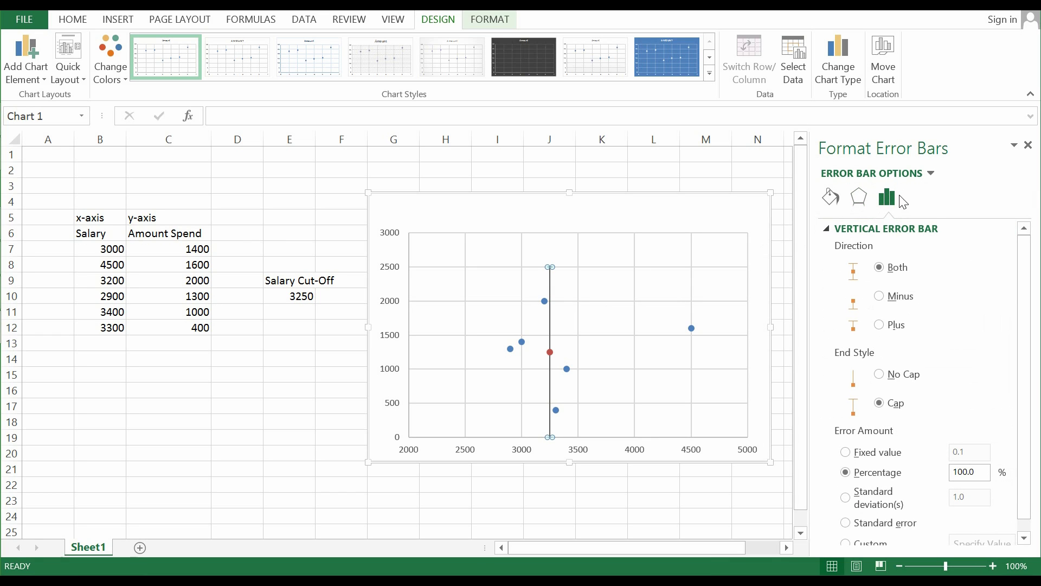
{"action": "left_click", "coordinate": [899, 378]}
{"action": "left_click", "coordinate": [566, 285]}
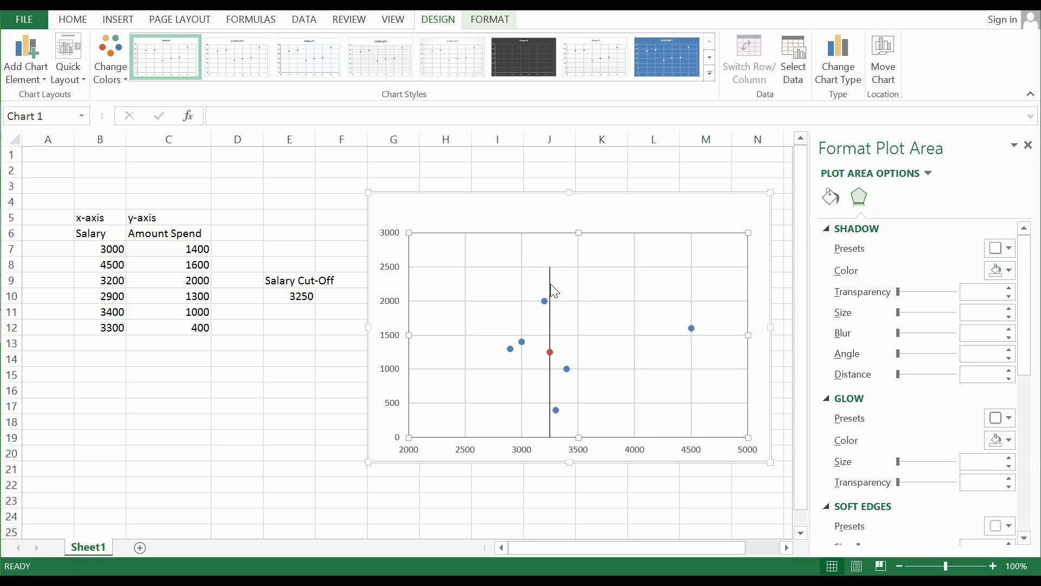
{"action": "left_click", "coordinate": [550, 352]}
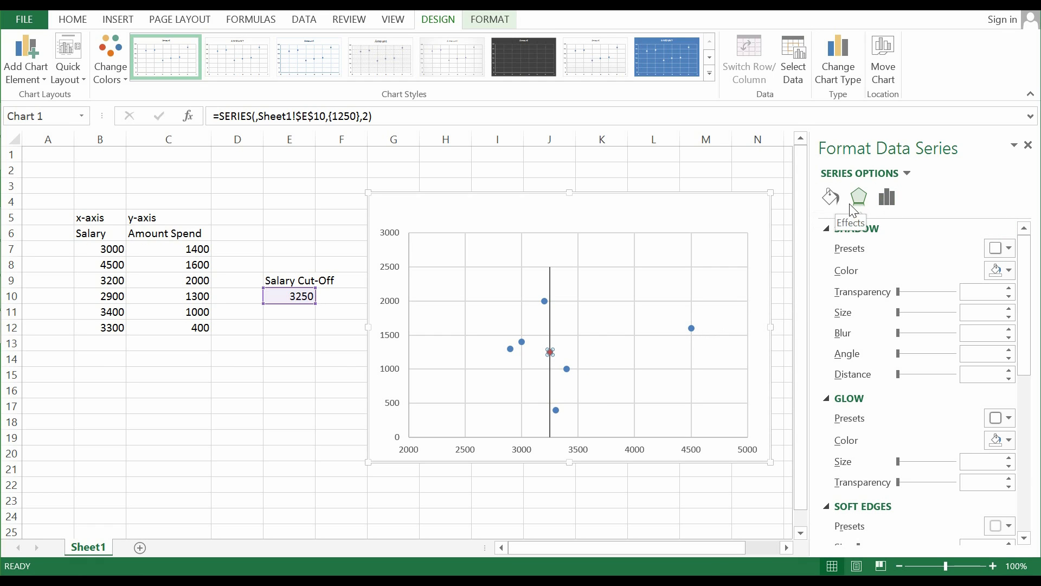
- Set the cut-off series marker Fill to No fill and Border to No line
{"action": "left_click", "coordinate": [831, 199]}
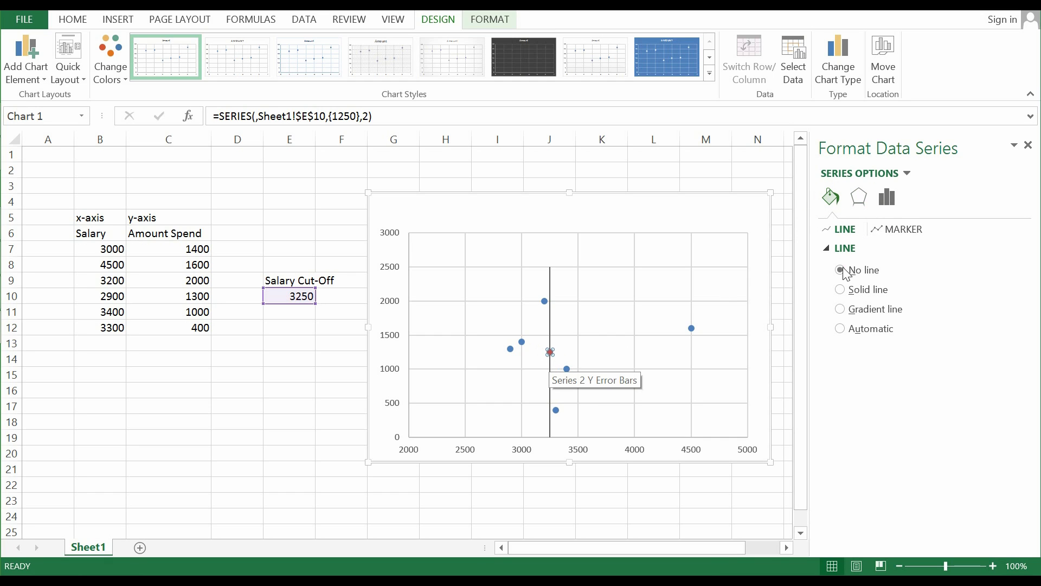
{"action": "left_click", "coordinate": [889, 231]}
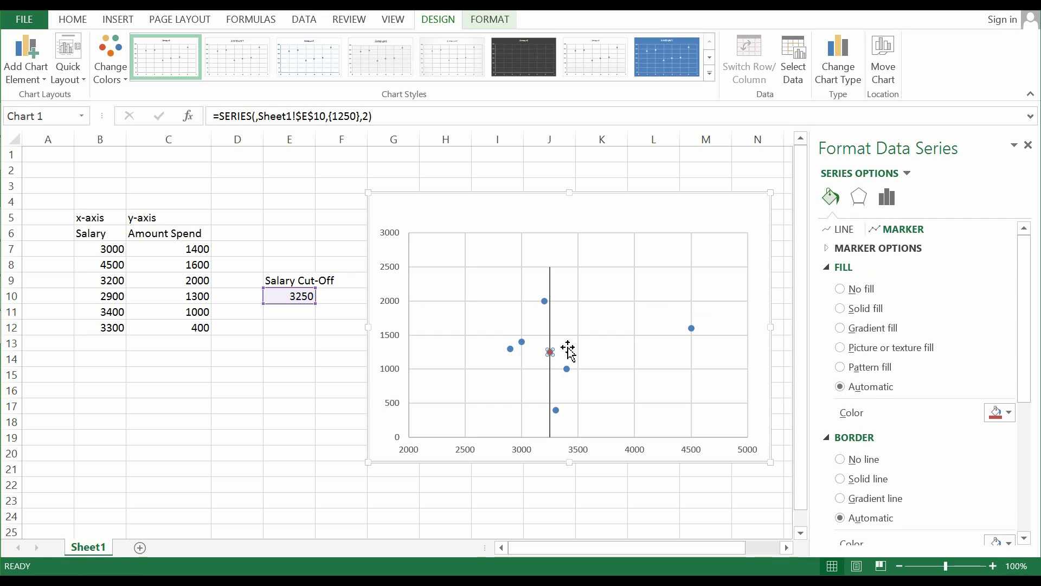
{"action": "left_click", "coordinate": [865, 290]}
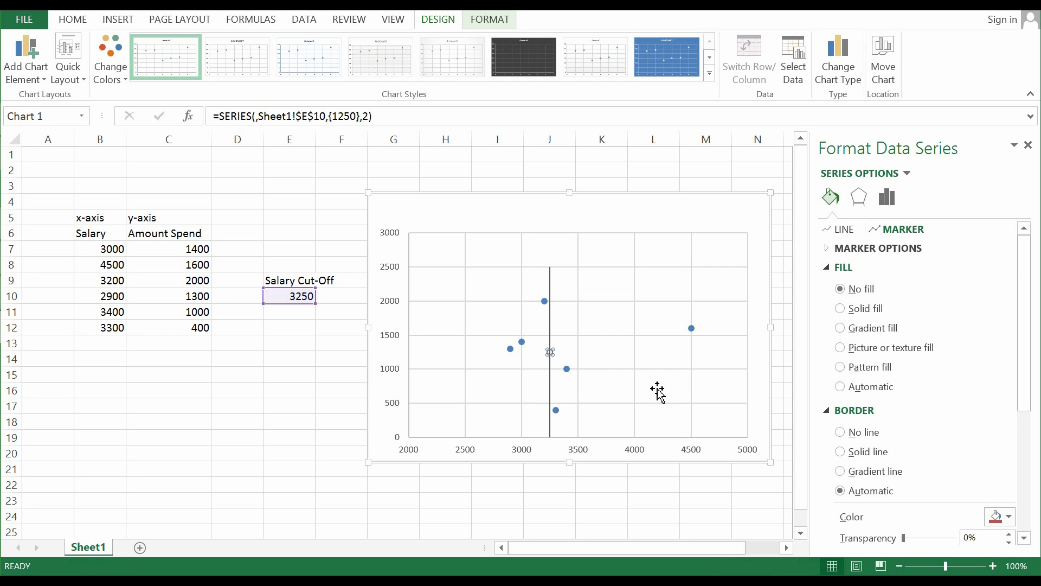
{"action": "left_click", "coordinate": [558, 253]}
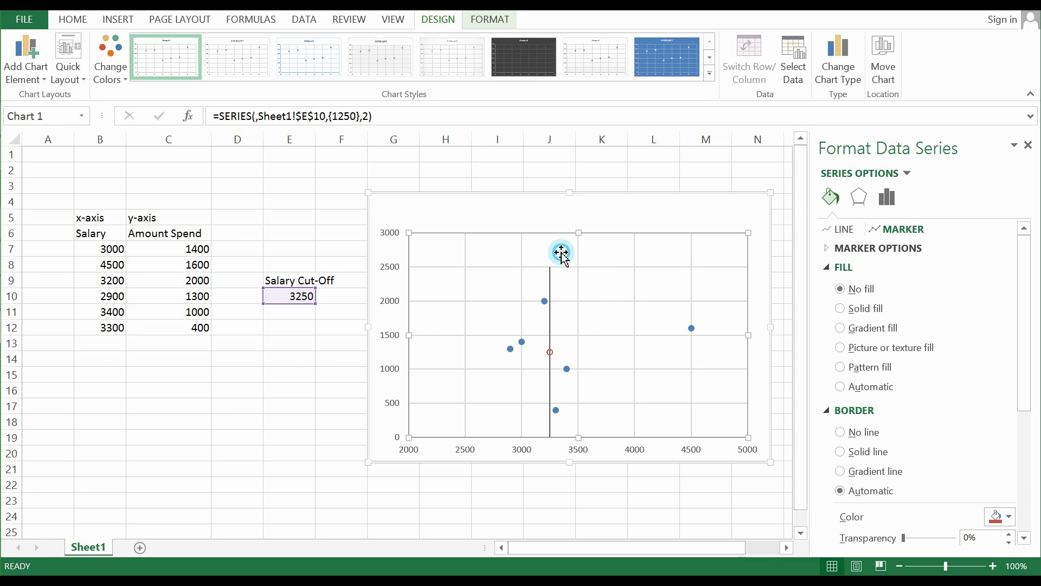
{"action": "left_click", "coordinate": [551, 351]}
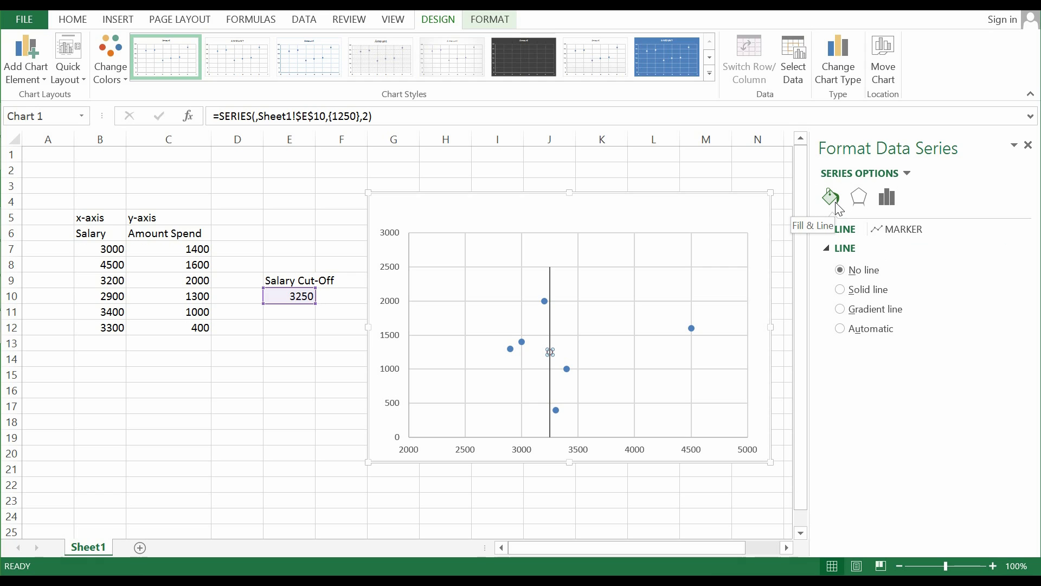
{"action": "left_click", "coordinate": [895, 230]}
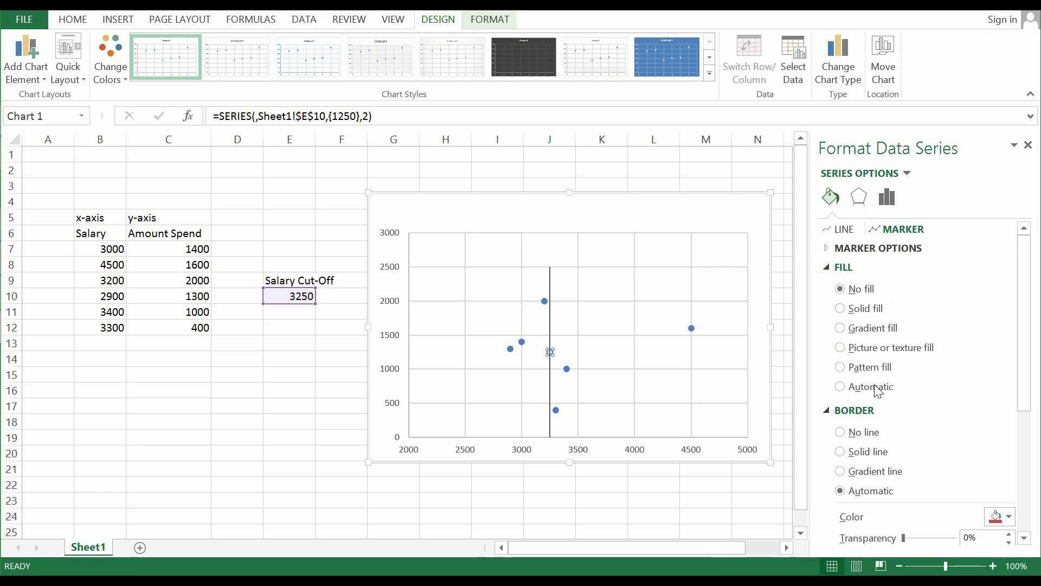
{"action": "left_click", "coordinate": [842, 432]}
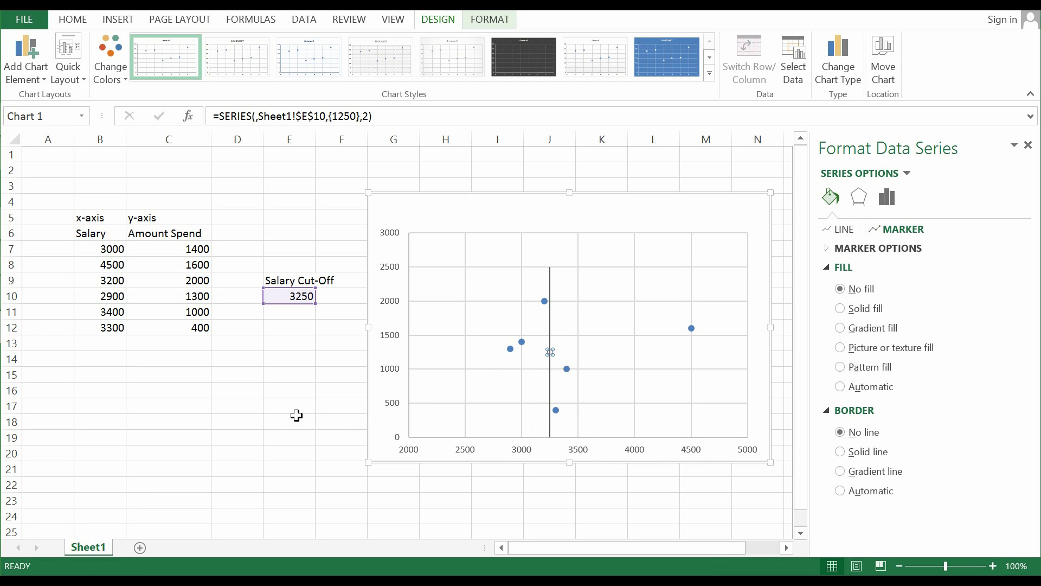
{"action": "left_click", "coordinate": [592, 313]}
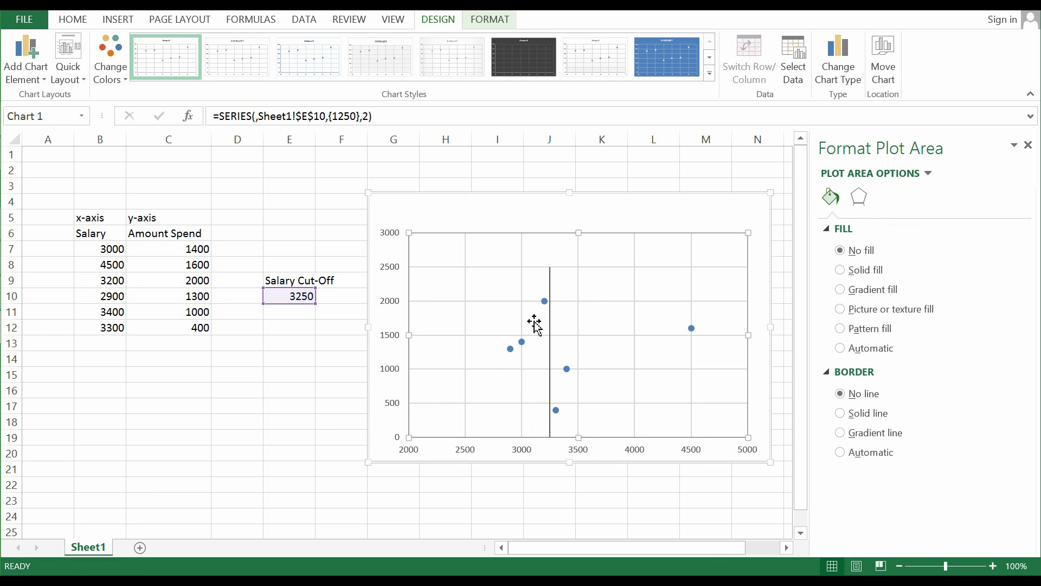
- Change the Salary Cut-Off in E10 to 3400, then select the chart's vertical axis
{"action": "left_click", "coordinate": [287, 296]}
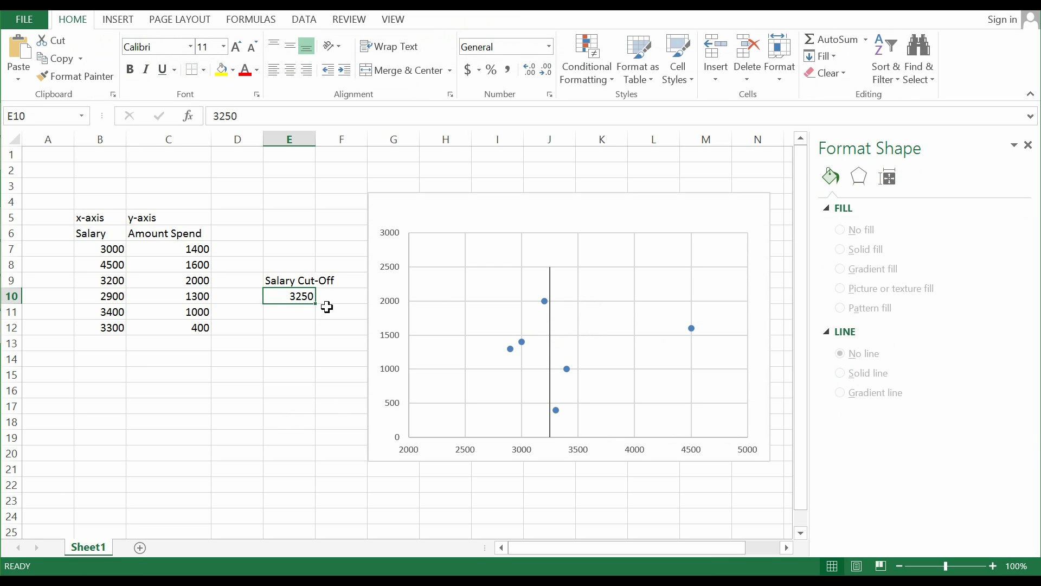
{"action": "type", "text": "3"}
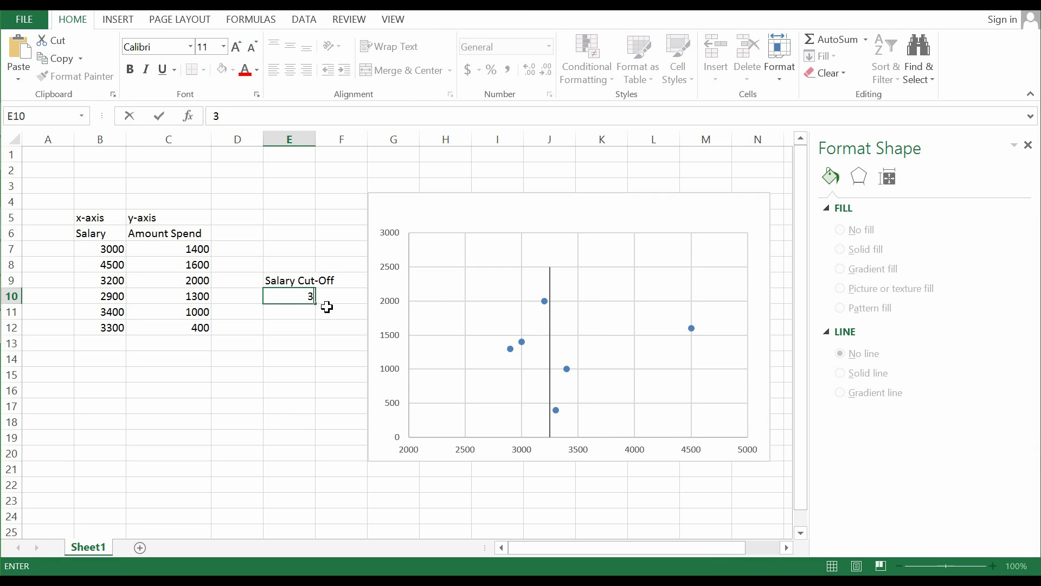
{"action": "type", "text": "400"}
{"action": "key", "text": "Return"}
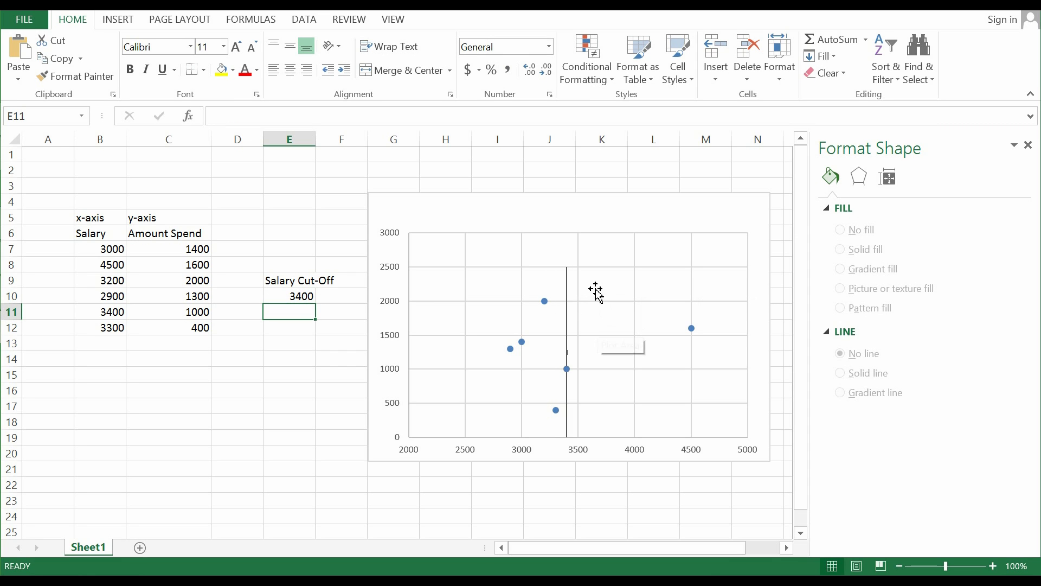
{"action": "left_click", "coordinate": [305, 298]}
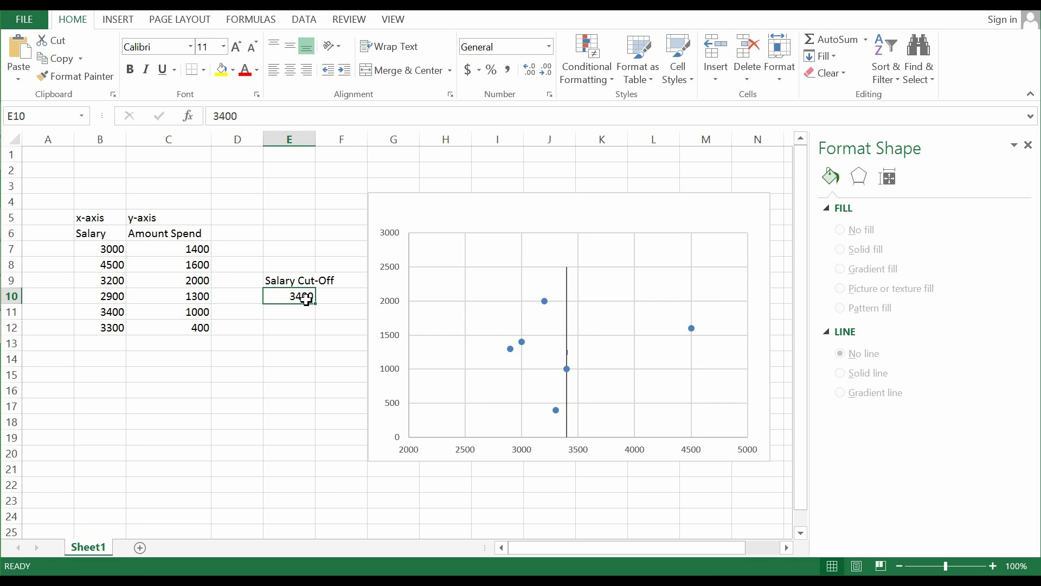
{"action": "left_click", "coordinate": [394, 268]}
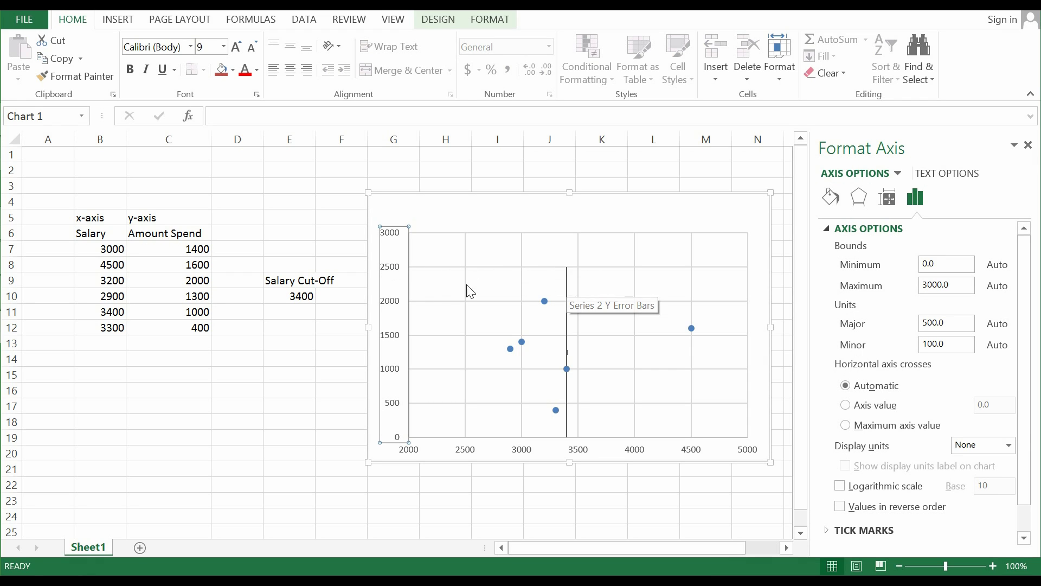
- Set the vertical axis Maximum bound to 2500 in Format Axis
{"action": "left_click", "coordinate": [395, 273]}
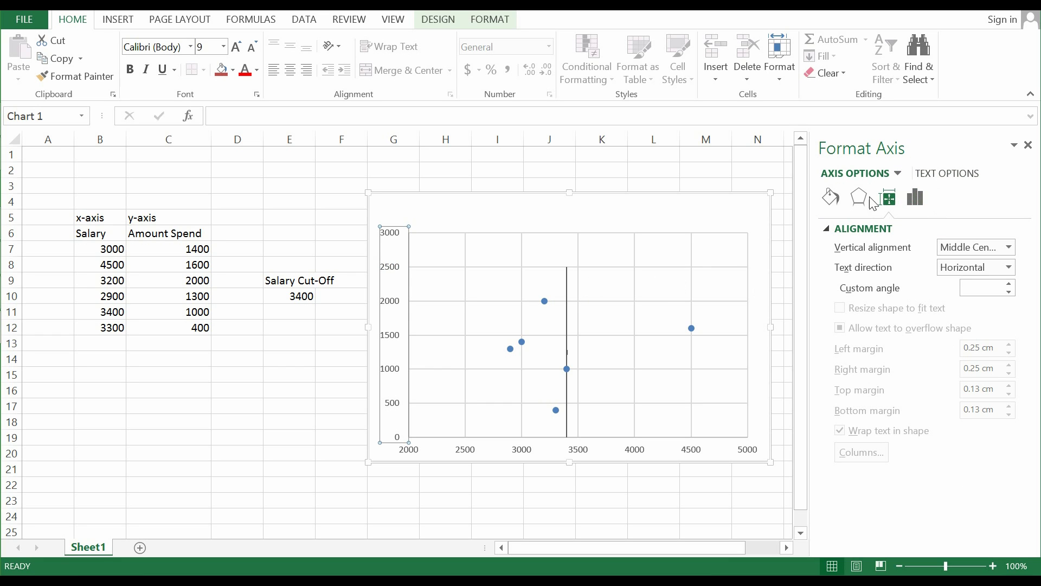
{"action": "left_click", "coordinate": [391, 277]}
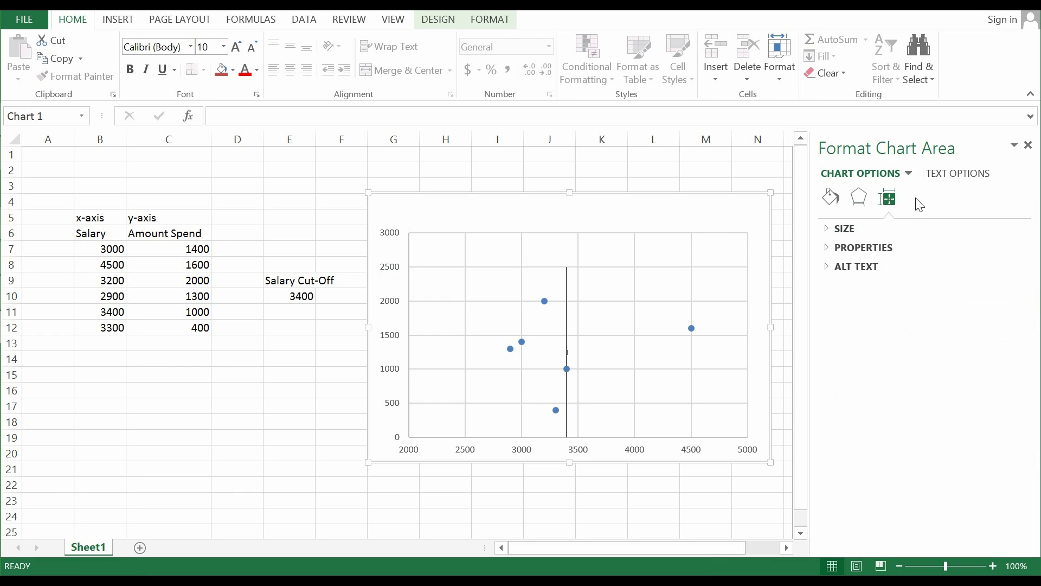
{"action": "left_click", "coordinate": [393, 266]}
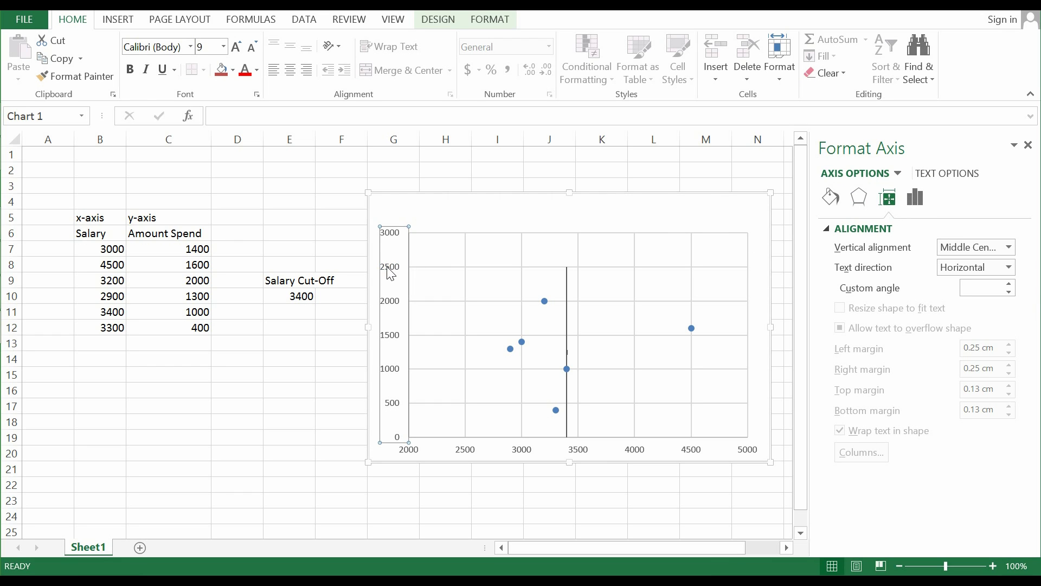
{"action": "left_click", "coordinate": [475, 27]}
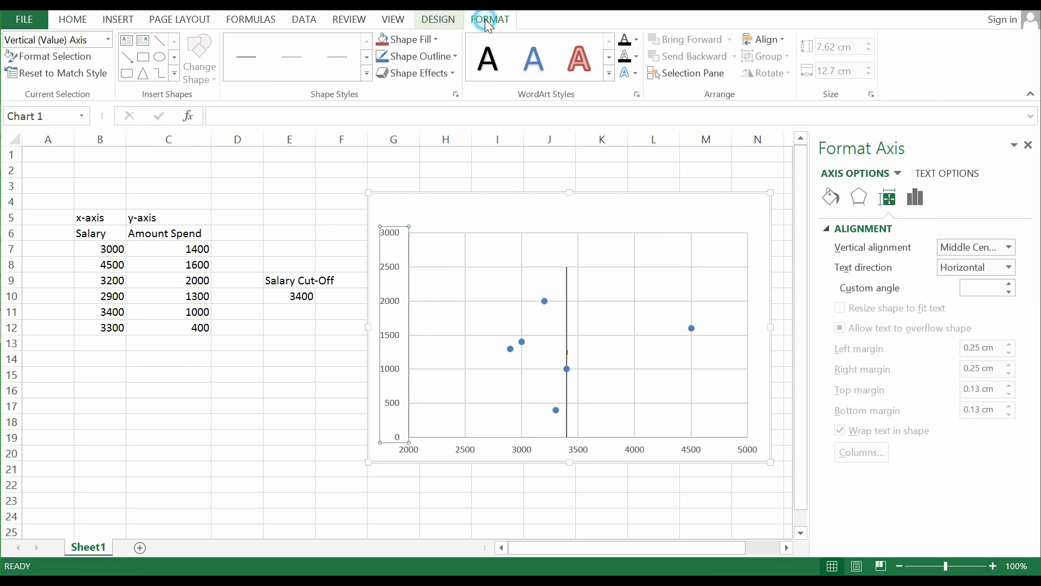
{"action": "left_click", "coordinate": [82, 56]}
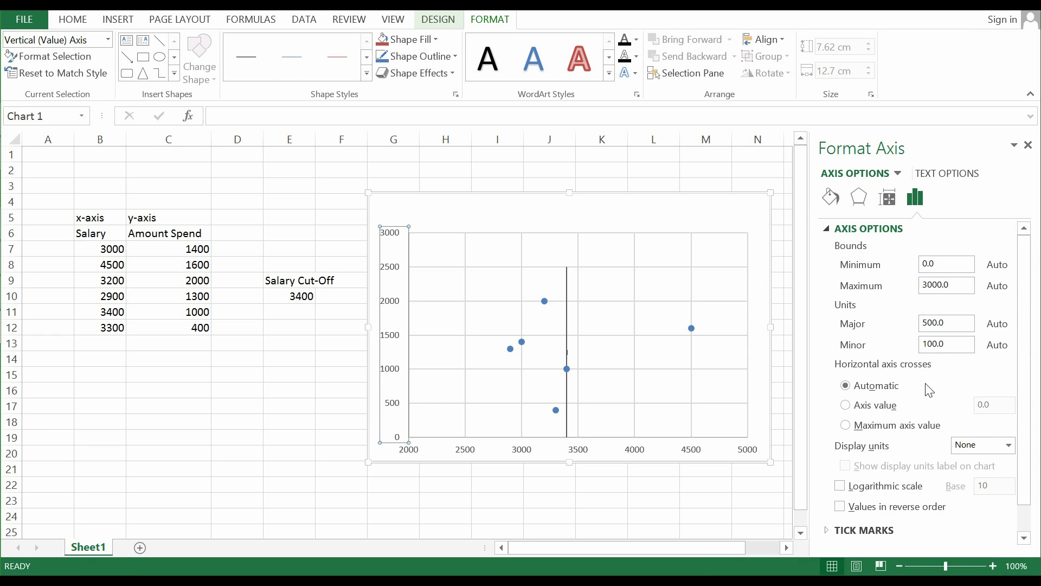
{"action": "left_click", "coordinate": [935, 285]}
{"action": "type", "text": "25"}
{"action": "key", "text": "Return"}
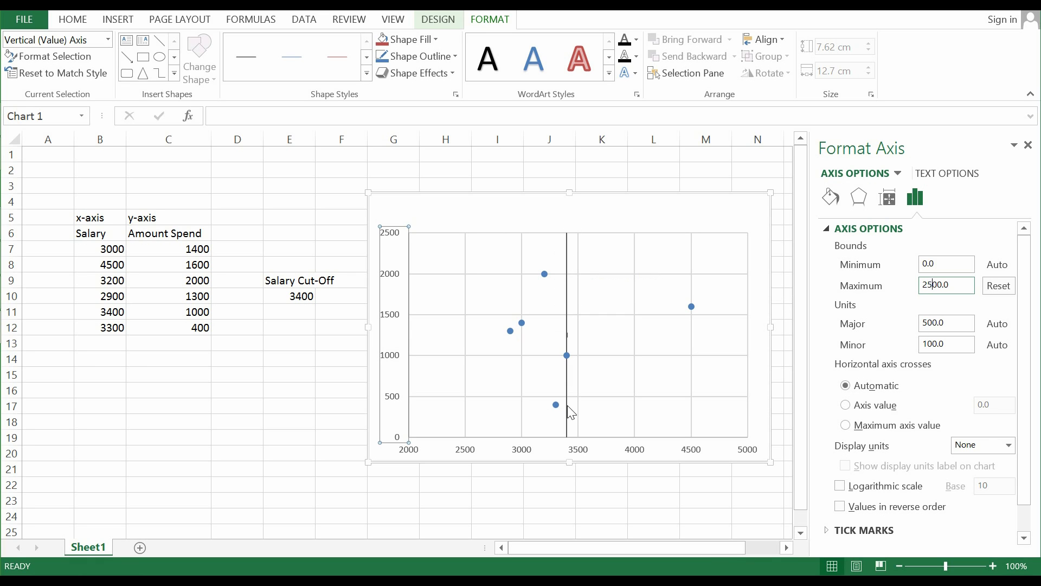
{"action": "left_click", "coordinate": [568, 337]}
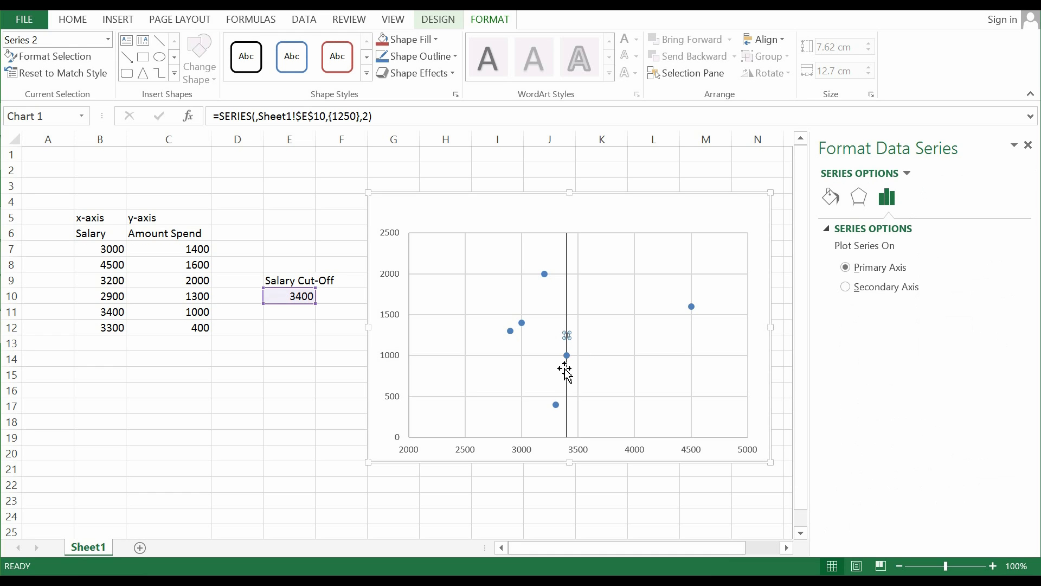
- Set the Series 2 cut-off point's marker to None, leaving only the line
{"action": "left_click", "coordinate": [529, 379]}
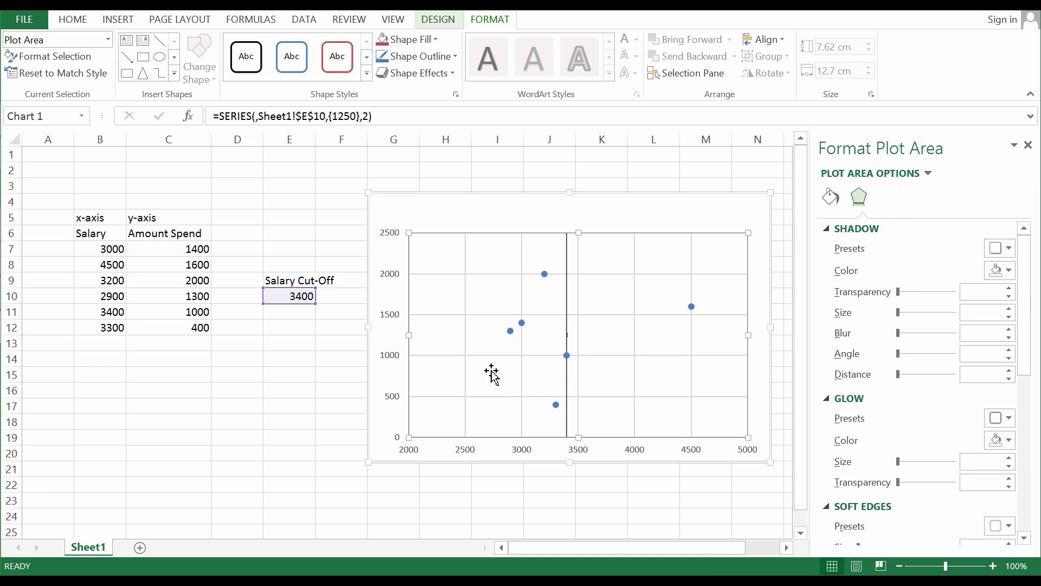
{"action": "left_click", "coordinate": [568, 336]}
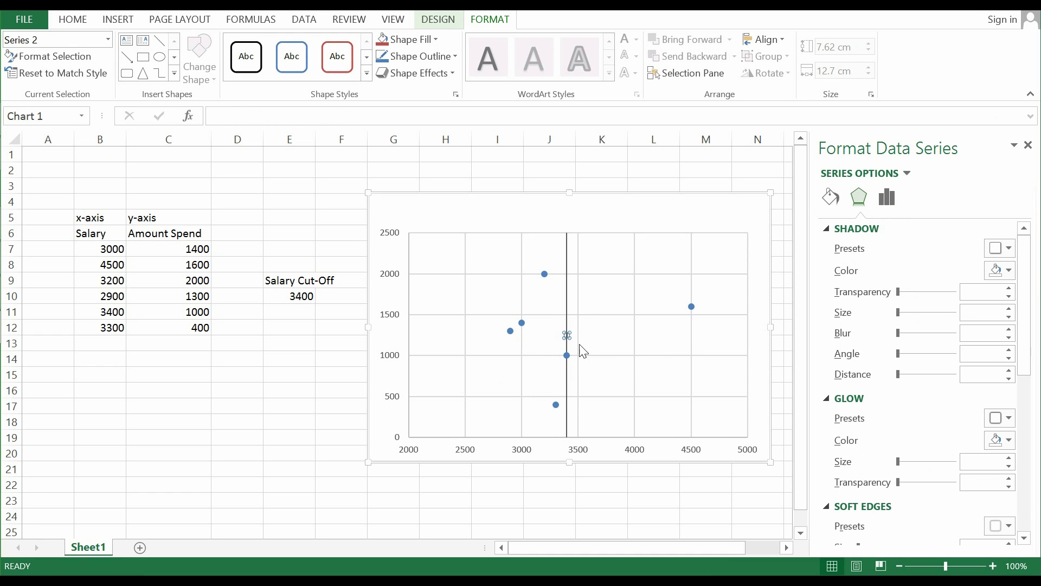
{"action": "left_click", "coordinate": [835, 198]}
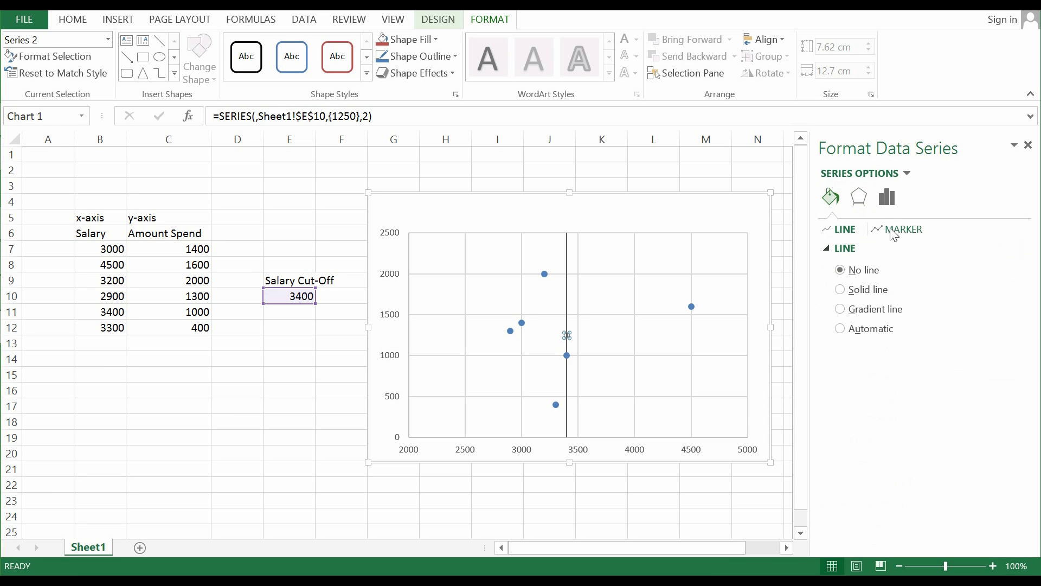
{"action": "left_click", "coordinate": [892, 231]}
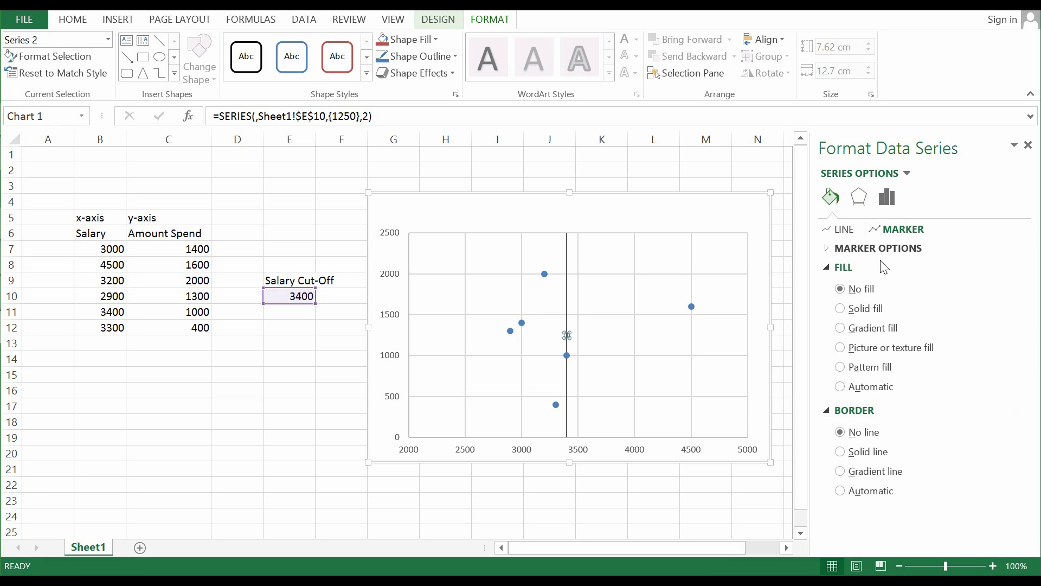
{"action": "left_click", "coordinate": [879, 249]}
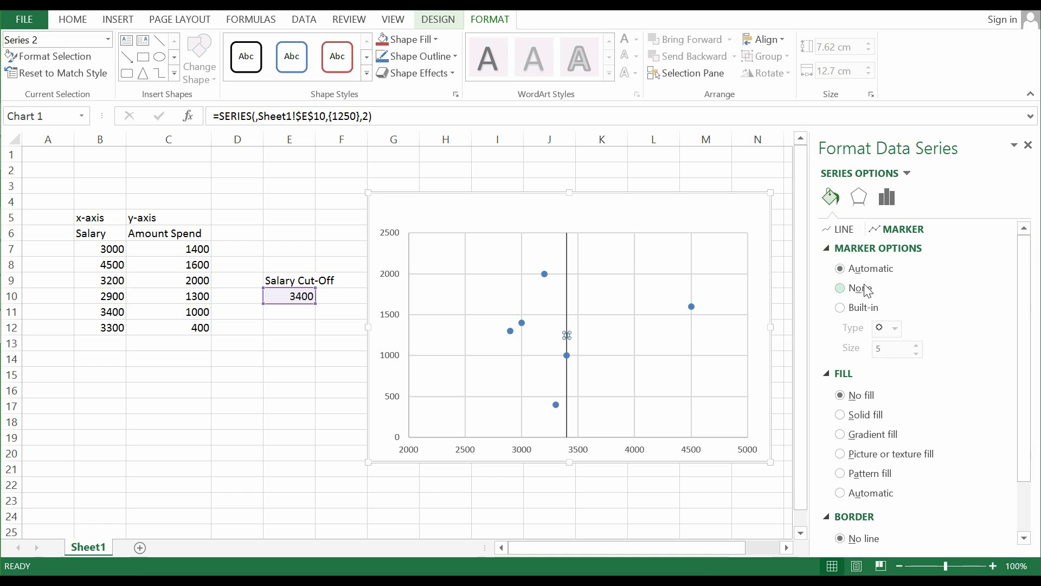
{"action": "left_click", "coordinate": [840, 288]}
{"action": "left_click", "coordinate": [575, 355]}
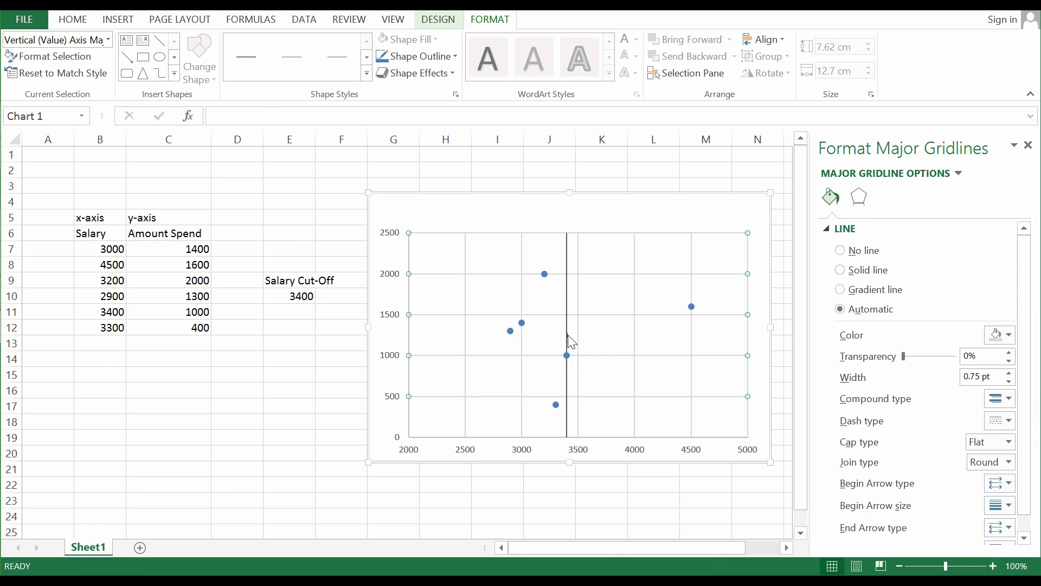
- Enter 3250, 3400, then 3700 in E10, watching the cut-off line move
{"action": "left_click", "coordinate": [301, 296]}
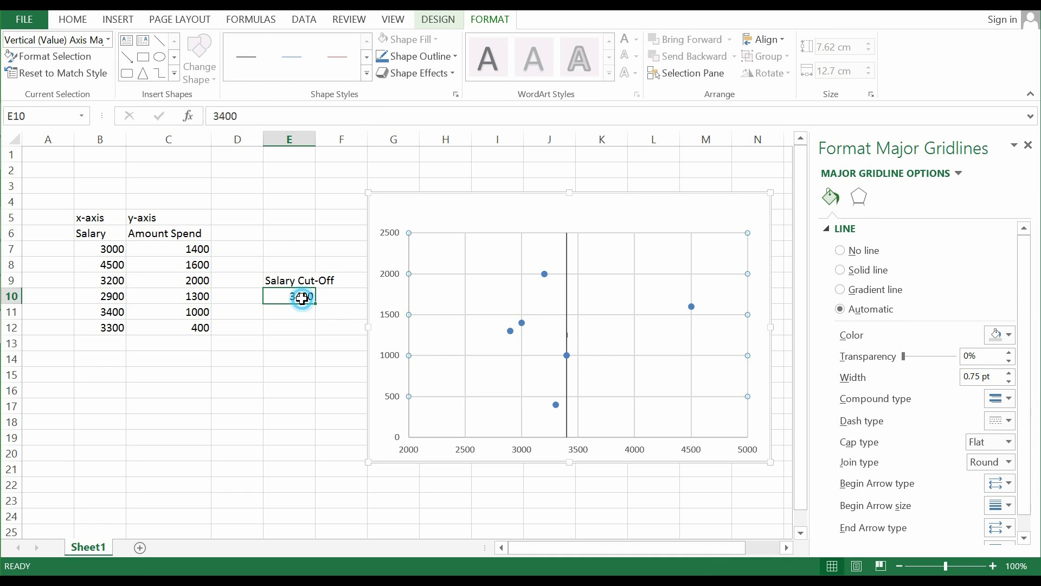
{"action": "type", "text": "325"}
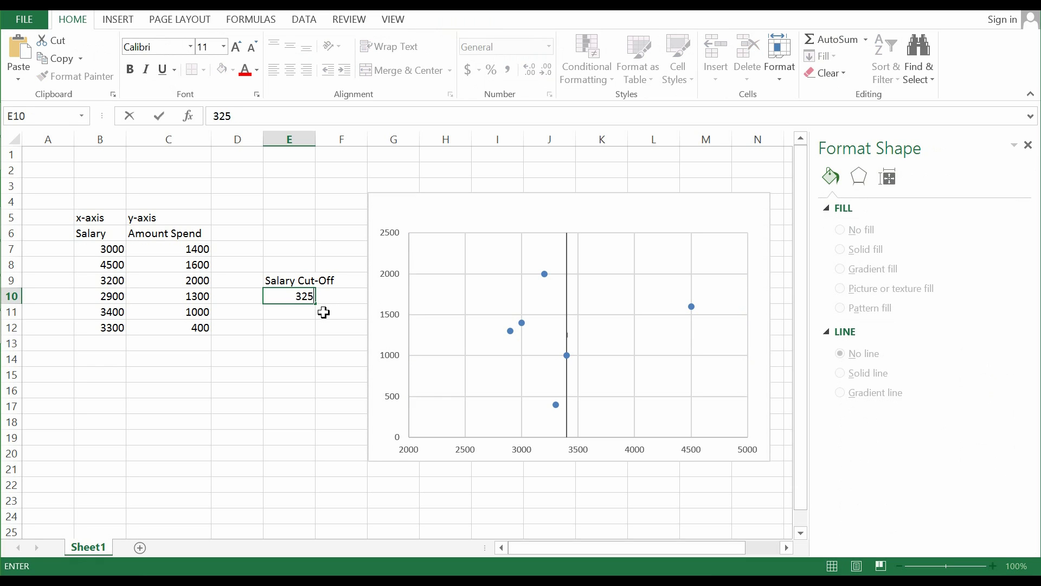
{"action": "type", "text": "0"}
{"action": "key", "text": "Return"}
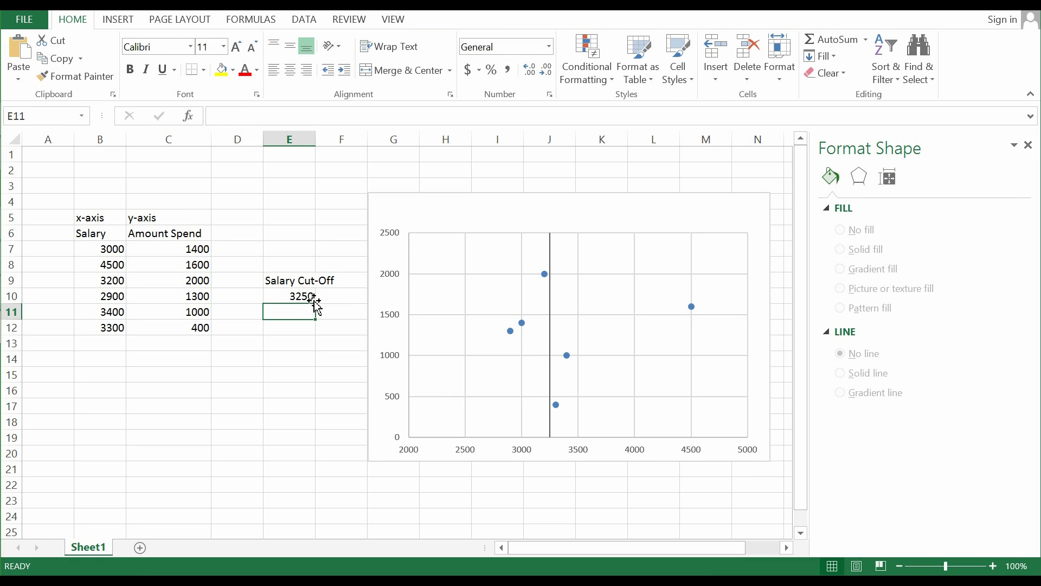
{"action": "left_click", "coordinate": [312, 299]}
{"action": "type", "text": "3400"}
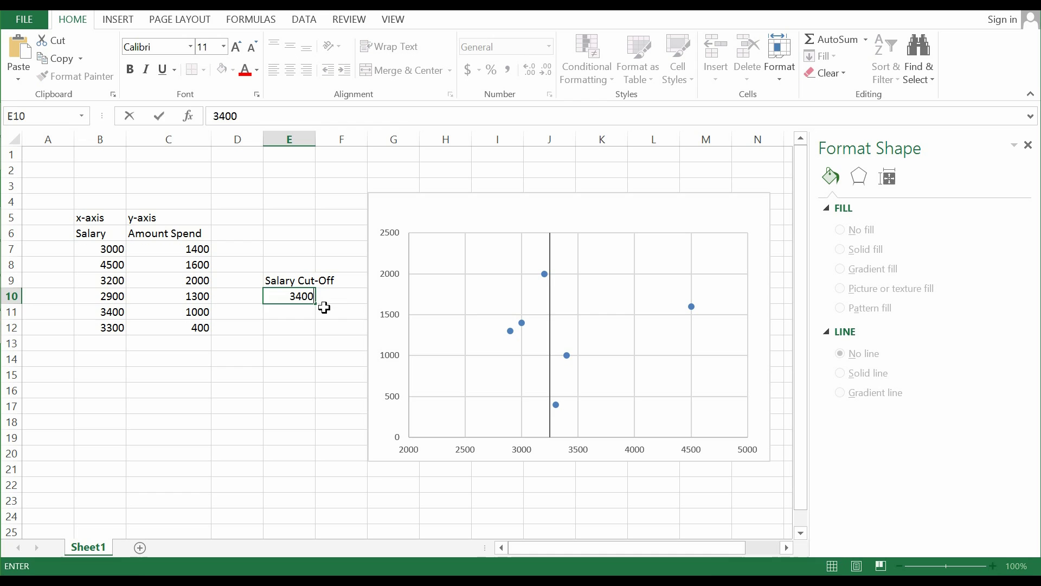
{"action": "key", "text": "Return"}
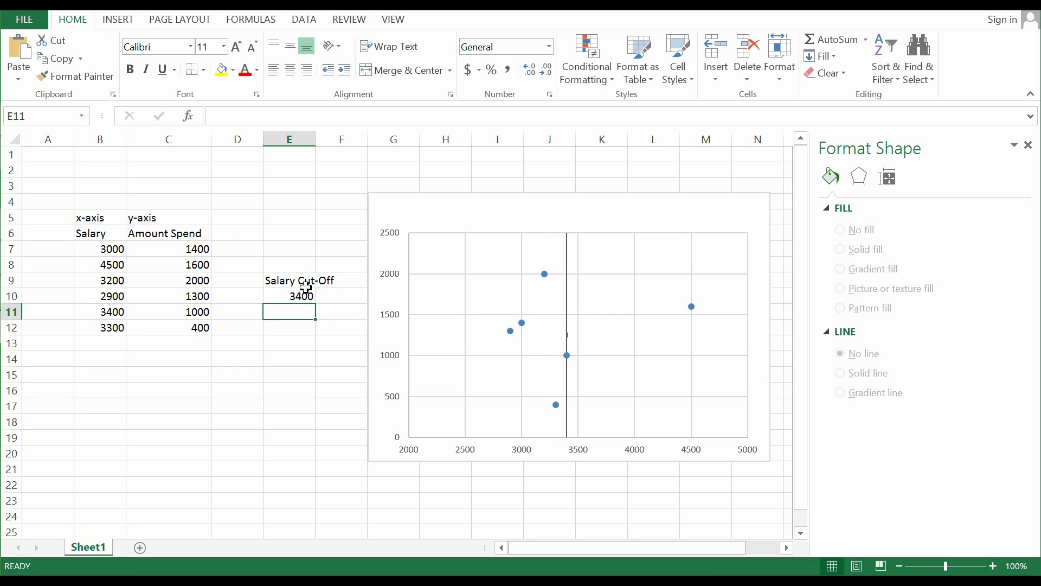
{"action": "left_click", "coordinate": [304, 295]}
{"action": "type", "text": "37"}
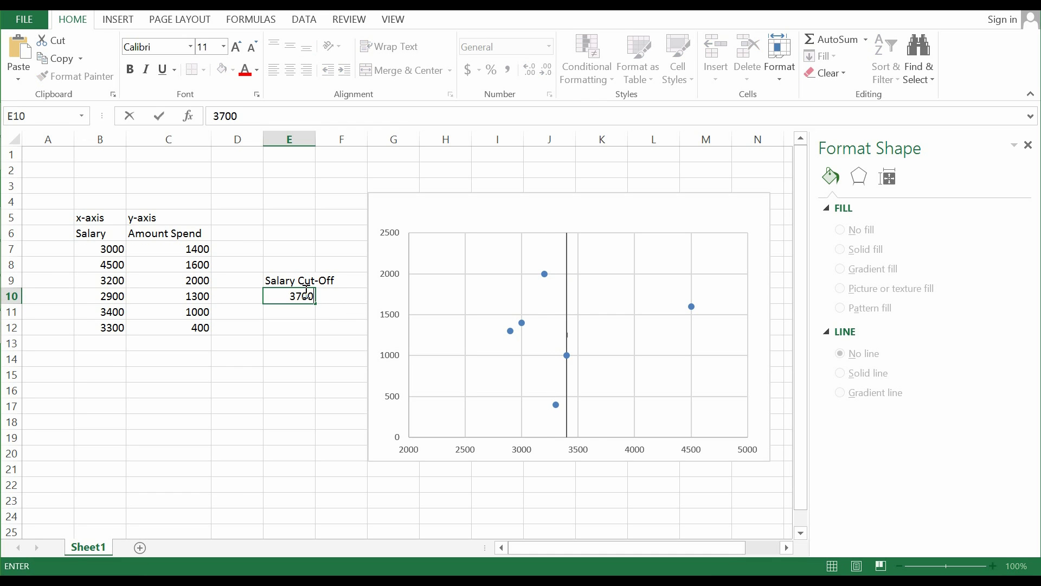
{"action": "key", "text": "Return"}
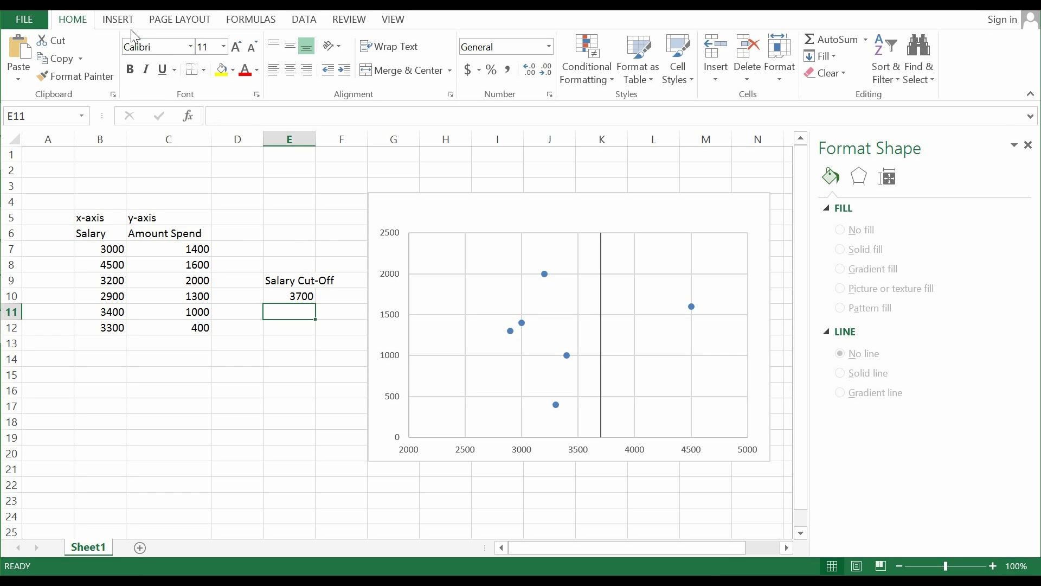
{"action": "left_click", "coordinate": [117, 19]}
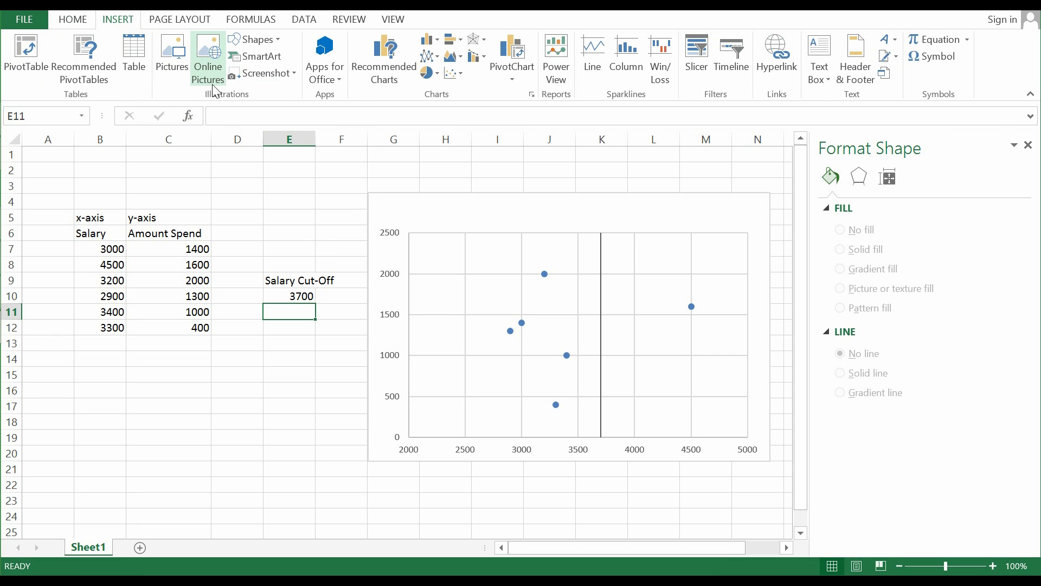
{"action": "left_click", "coordinate": [269, 40]}
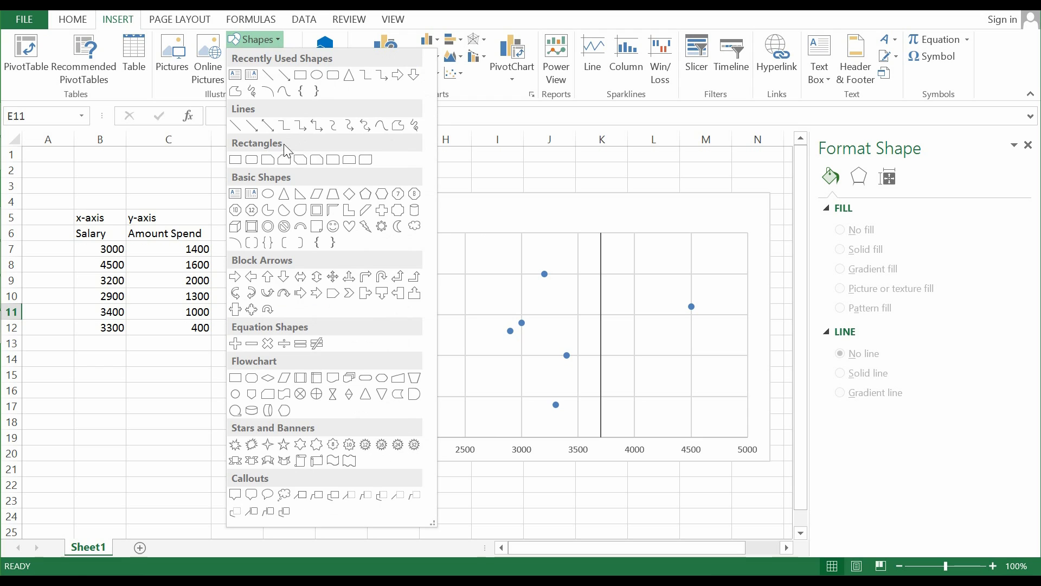
{"action": "left_click", "coordinate": [234, 130]}
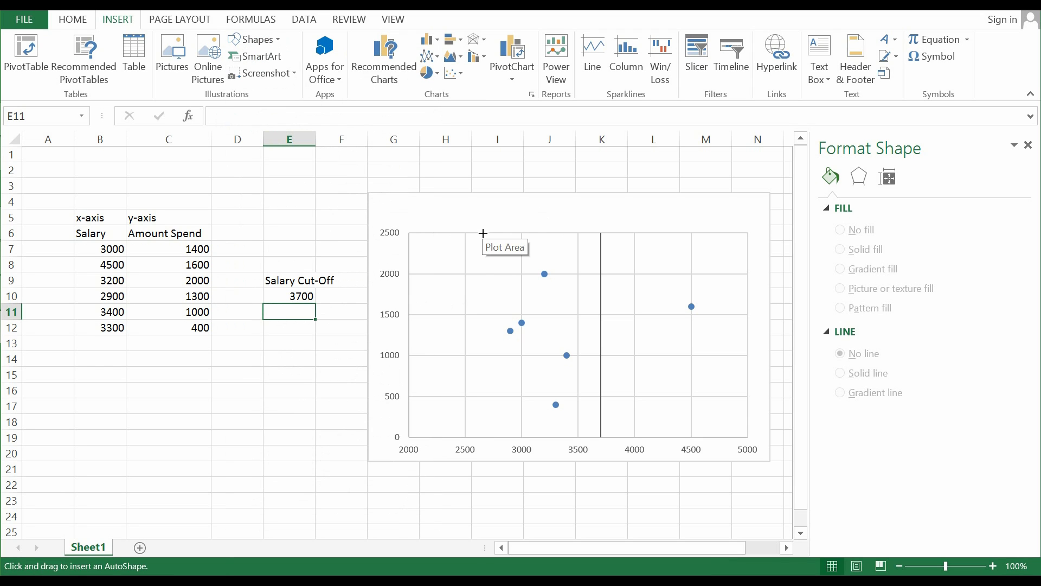
{"action": "mouse_move", "coordinate": [483, 233]}
{"action": "left_mouse_down"}
{"action": "mouse_move", "coordinate": [493, 453]}
{"action": "mouse_move", "coordinate": [485, 437]}
{"action": "left_mouse_up"}
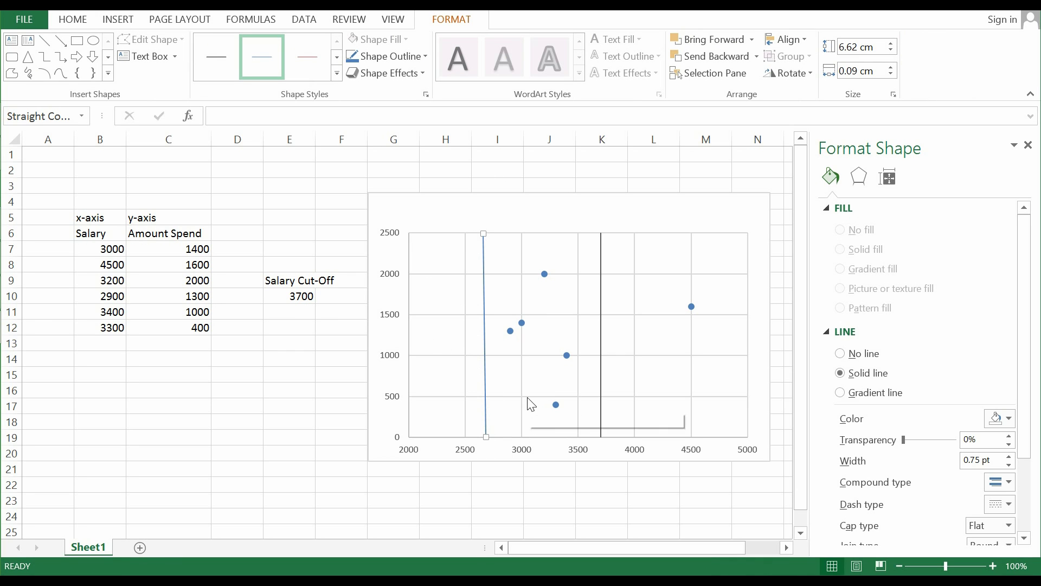
{"action": "key", "text": "Delete"}
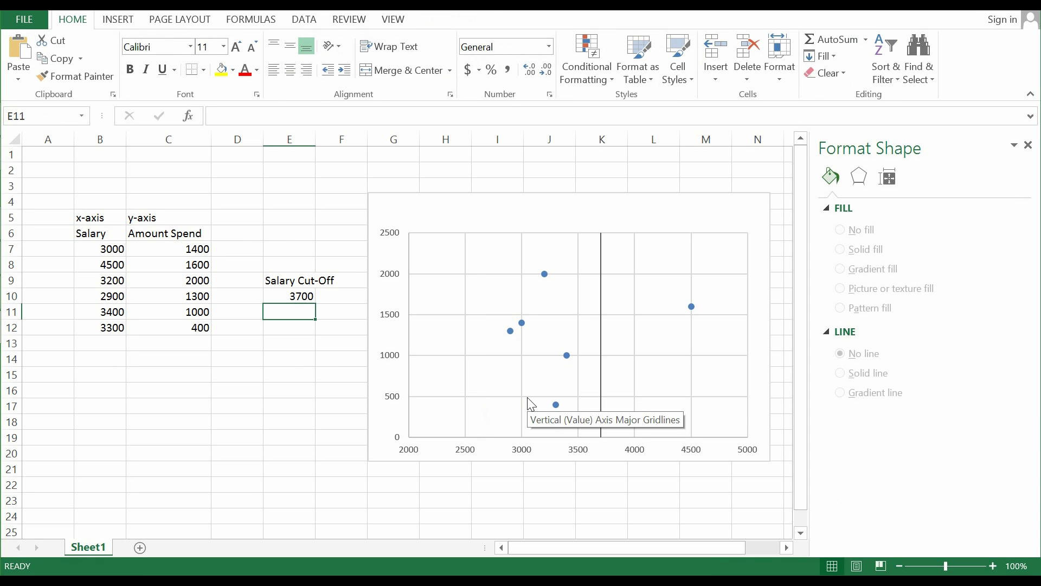